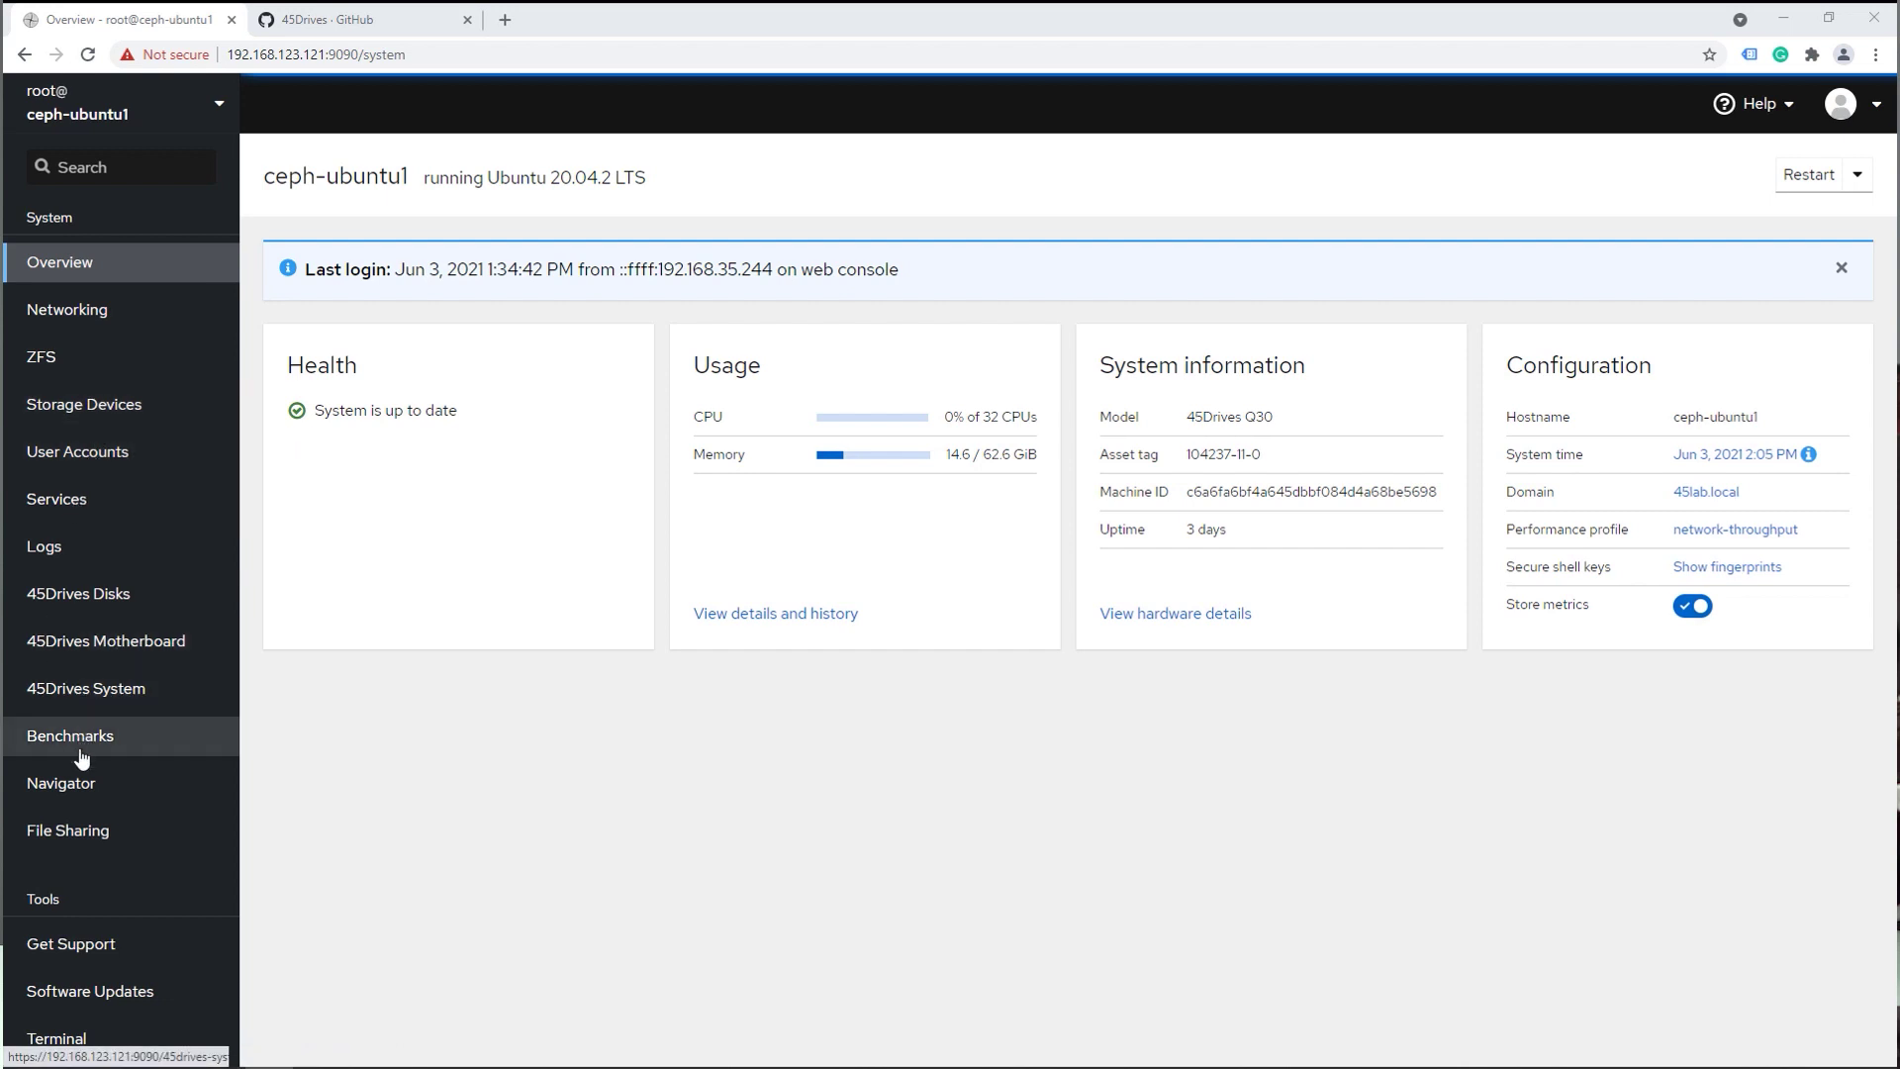
# - In Navigator, browse to /mnt/cephfs/fsgw and select the secure folder to view its details
pyautogui.click(62, 783)
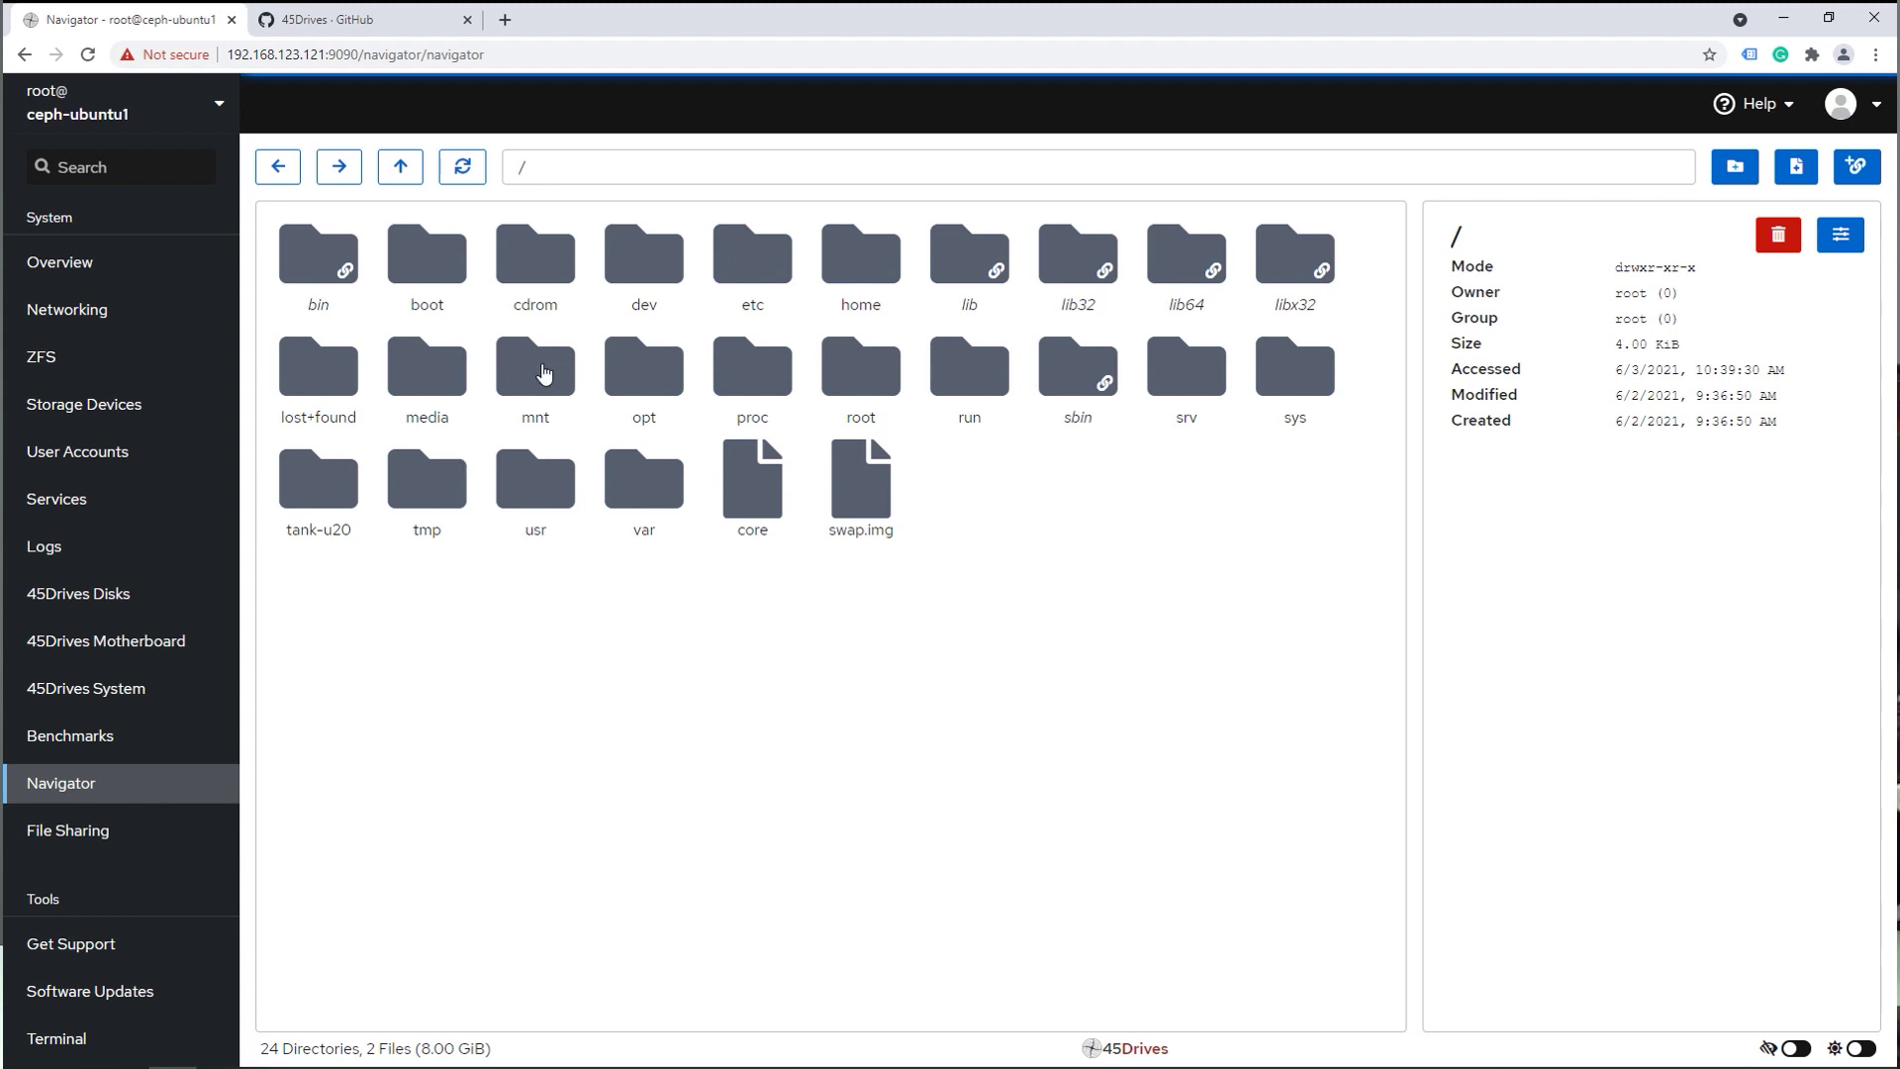
pyautogui.doubleClick(545, 373)
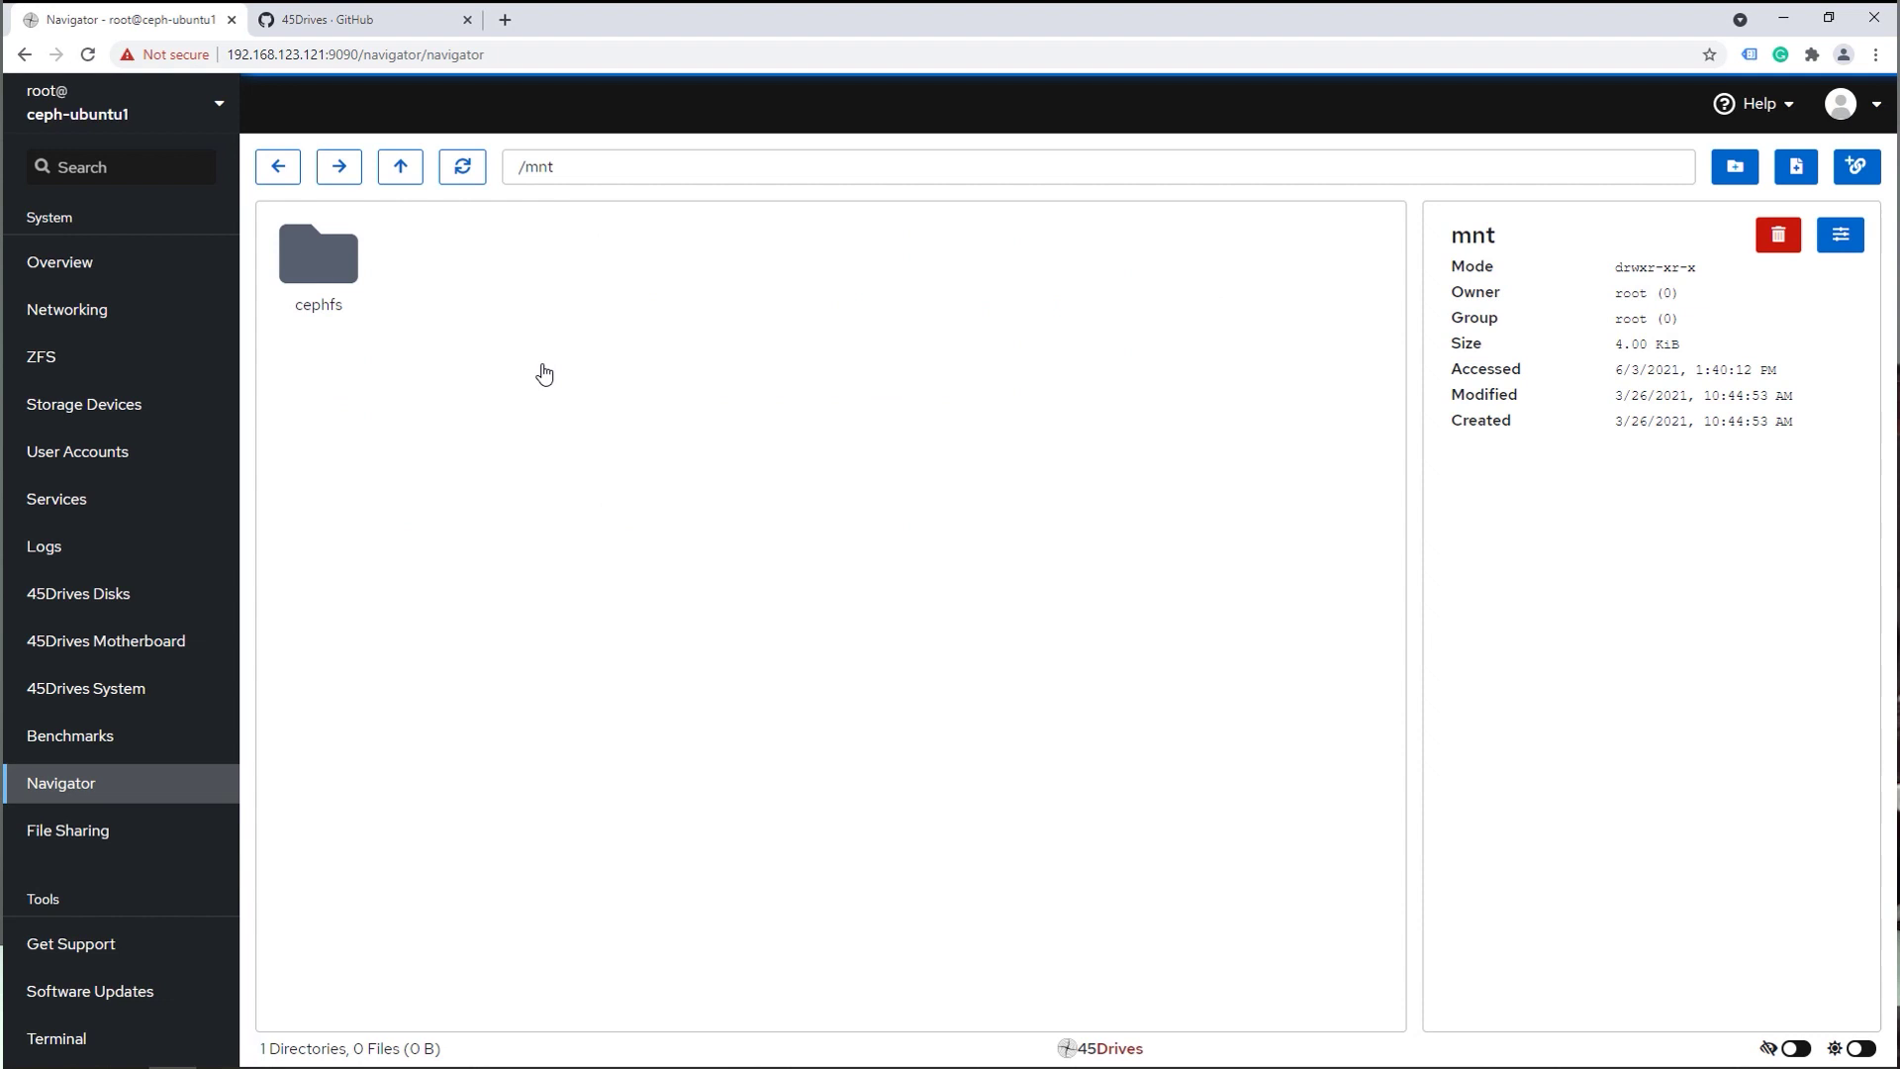
pyautogui.doubleClick(343, 272)
pyautogui.doubleClick(347, 287)
pyautogui.click(317, 283)
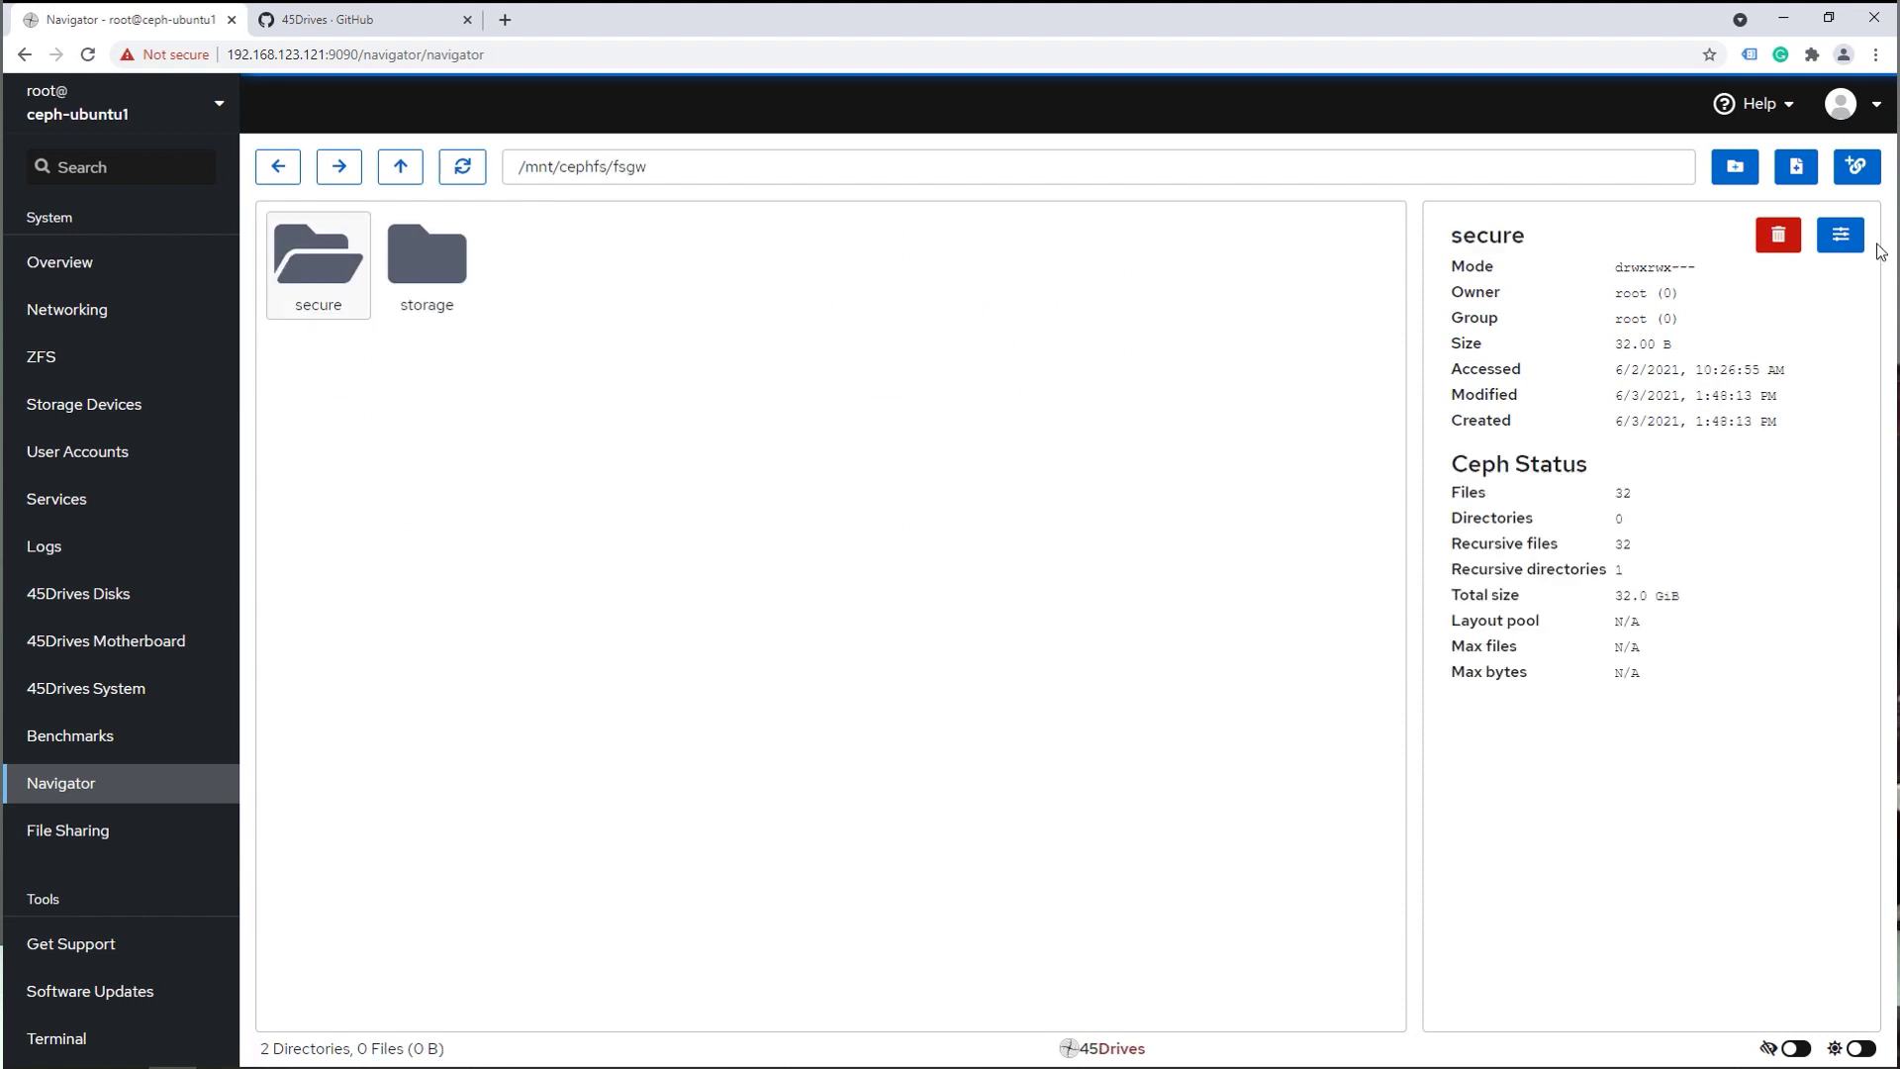
# - Change the secure folder's group from root to user and add Other Execute, giving mode 771
pyautogui.click(1843, 237)
pyautogui.moveTo(1674, 324); pyautogui.dragTo(1605, 332)
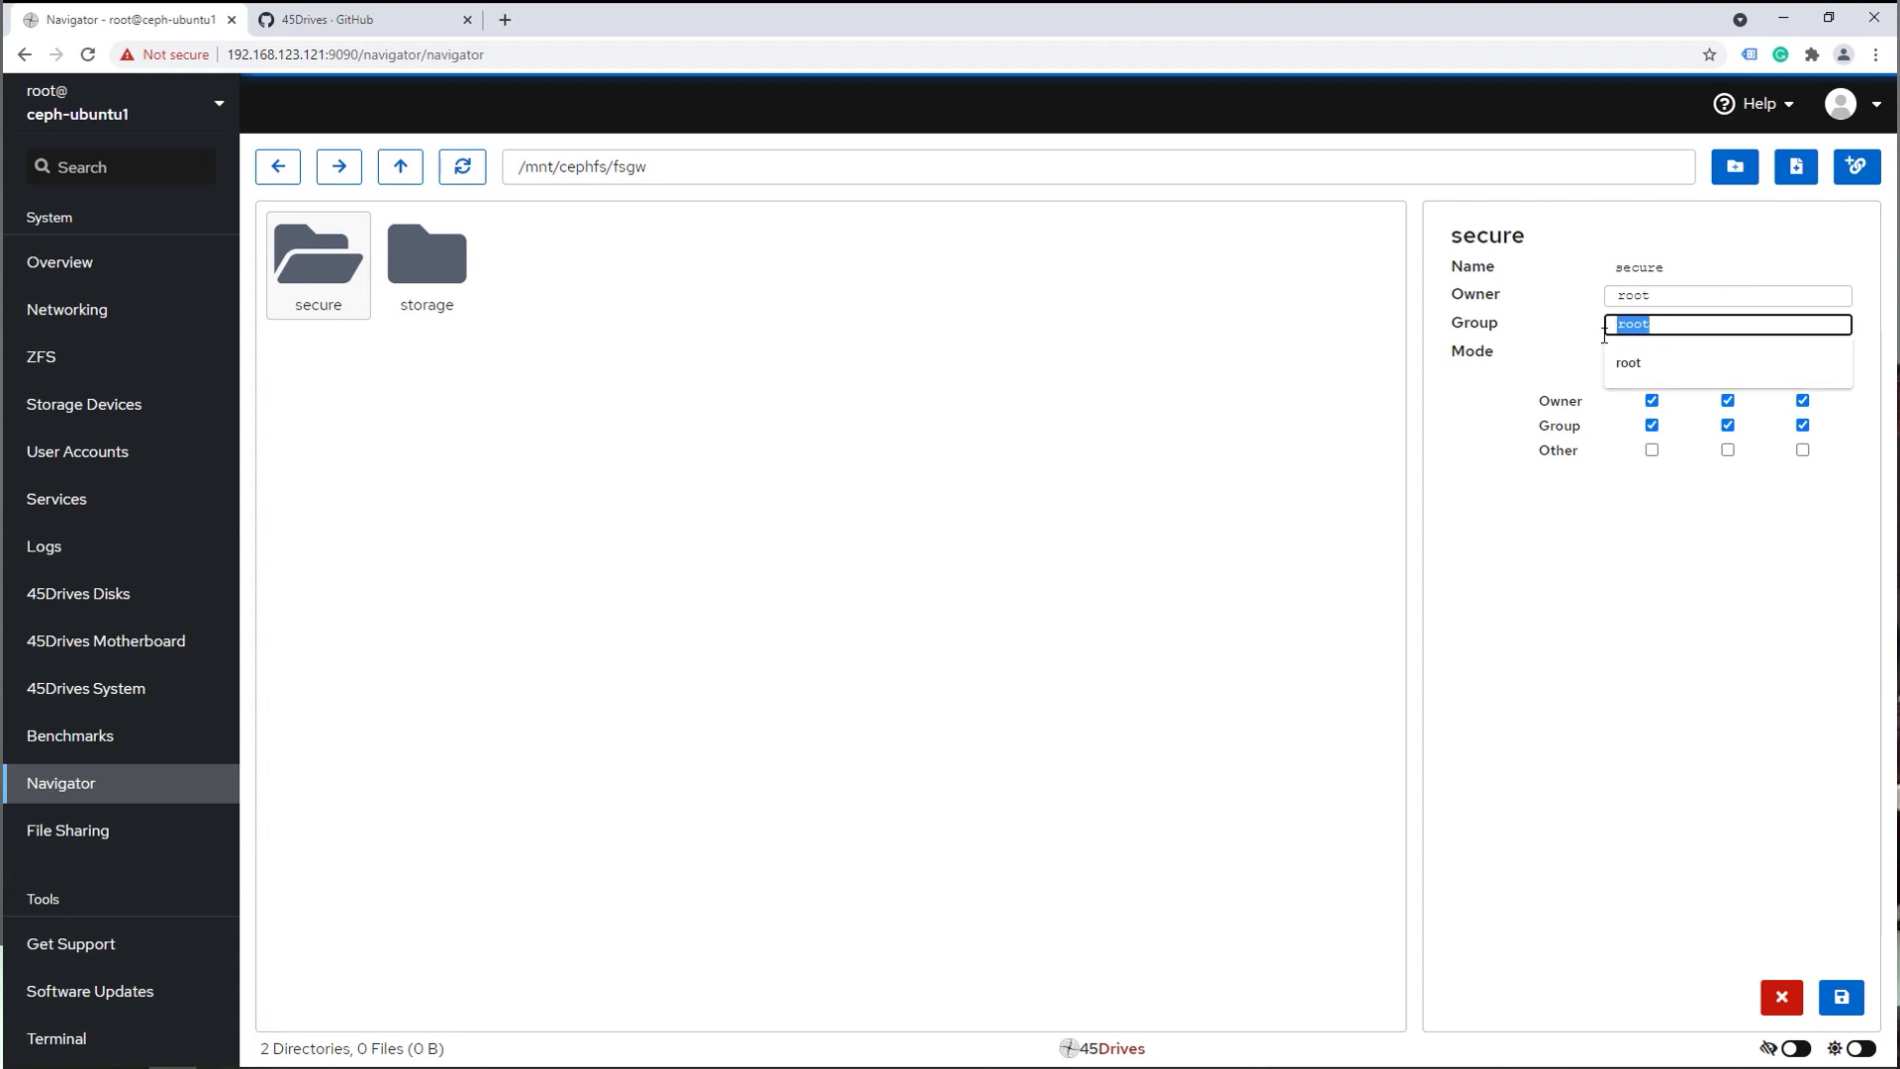
pyautogui.write('user')
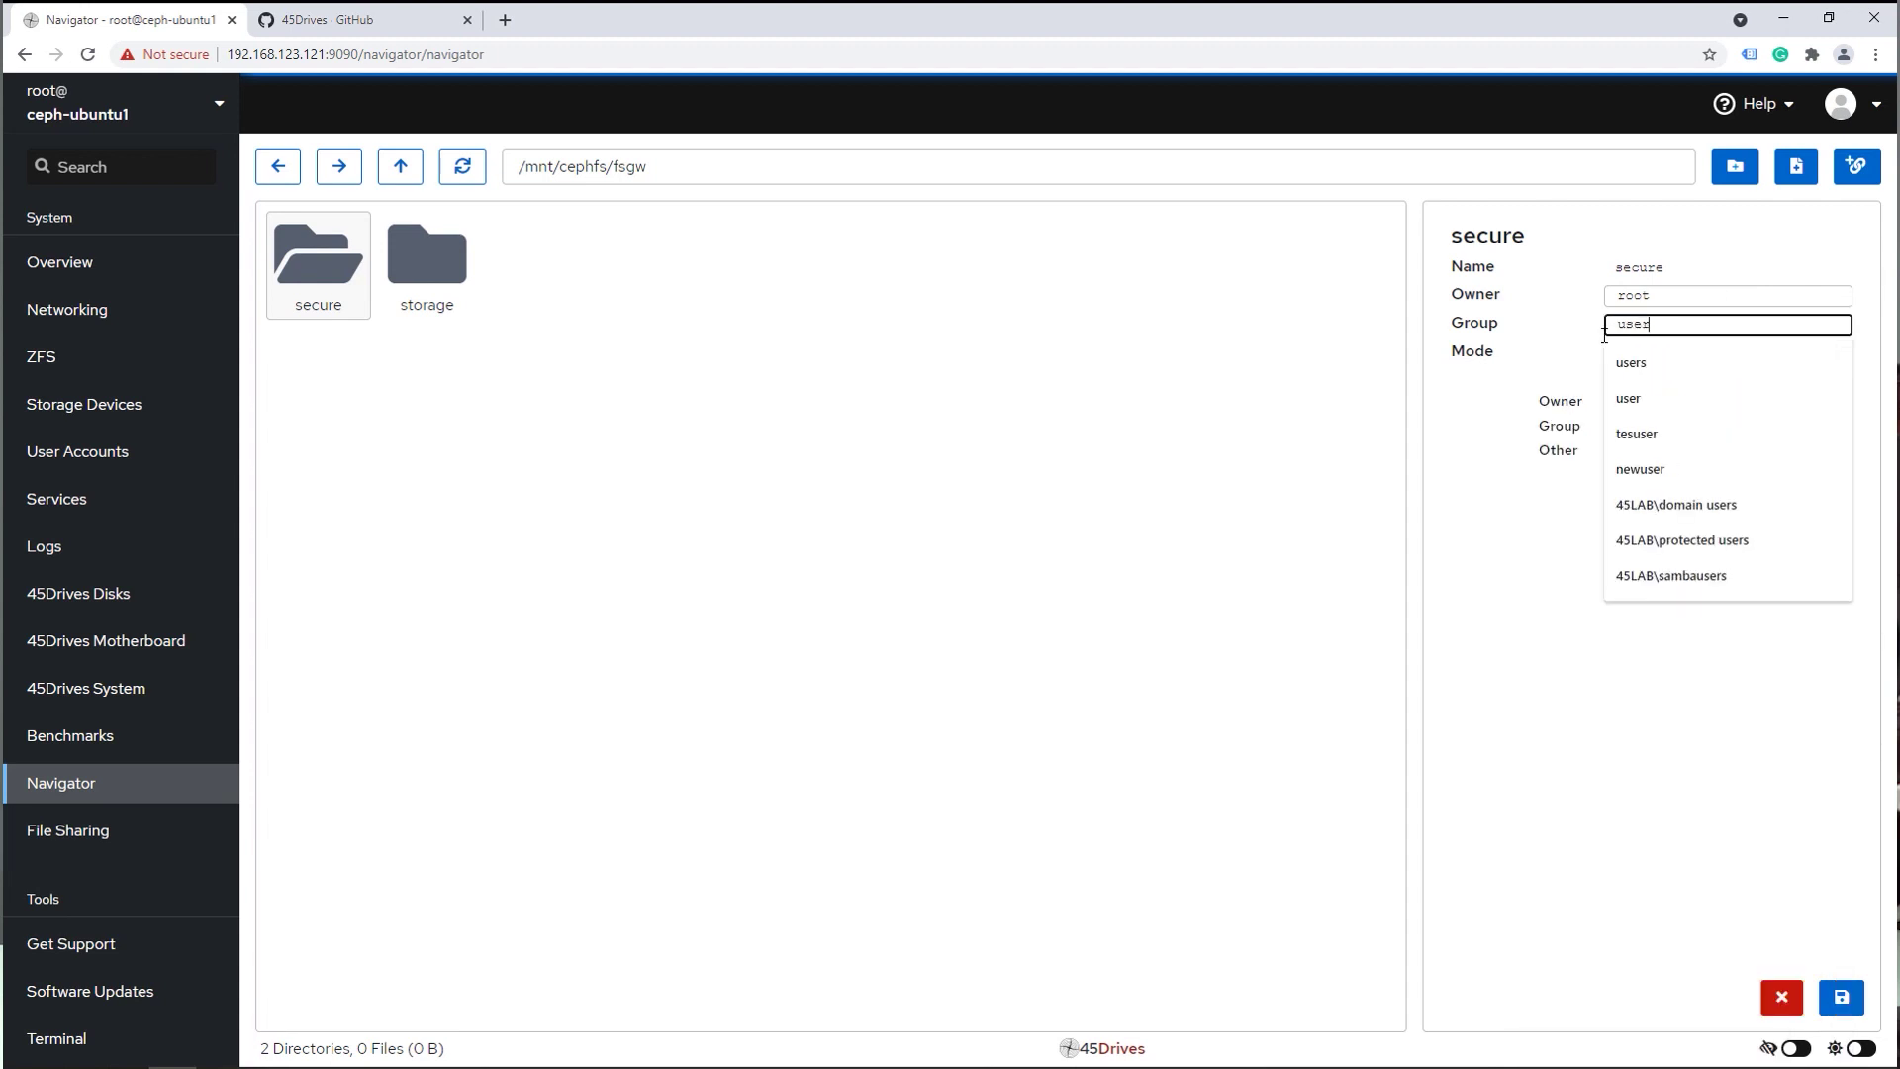
pyautogui.click(1643, 398)
pyautogui.click(1803, 451)
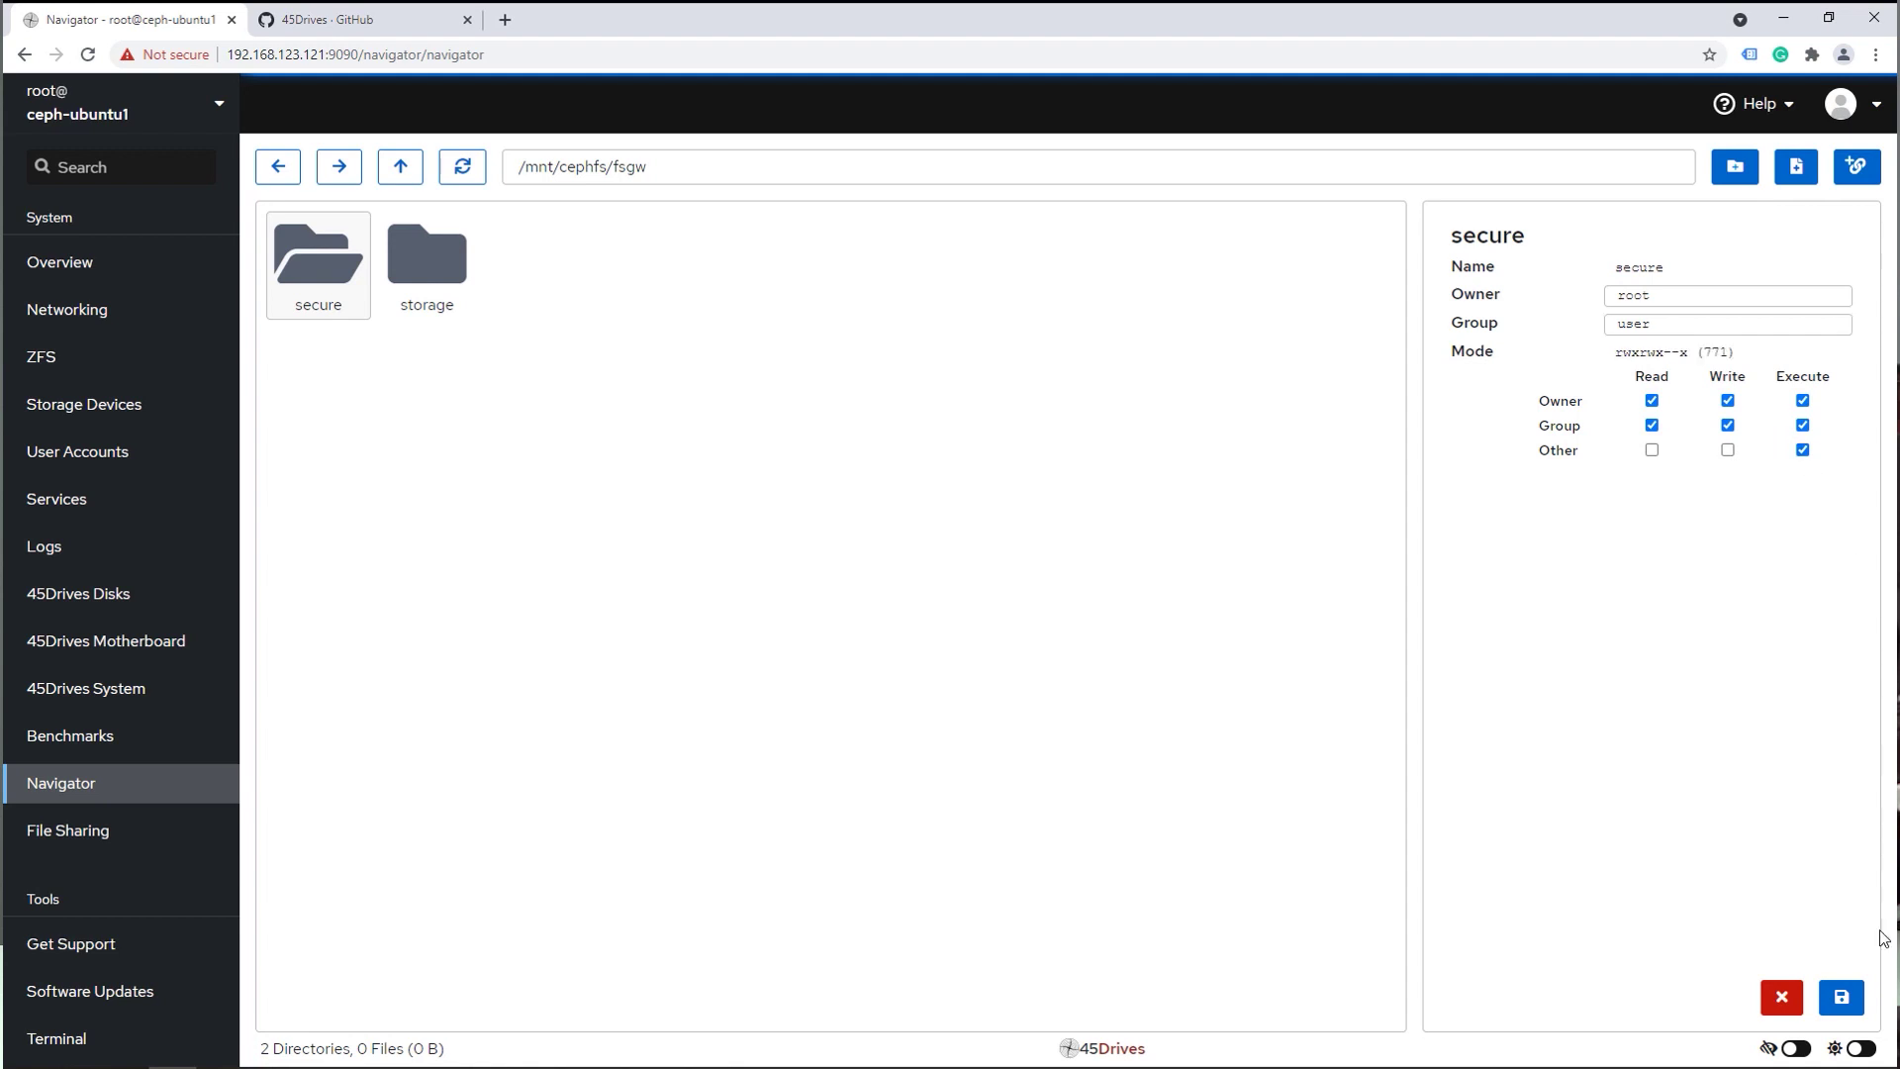
pyautogui.click(1841, 997)
pyautogui.click(324, 265)
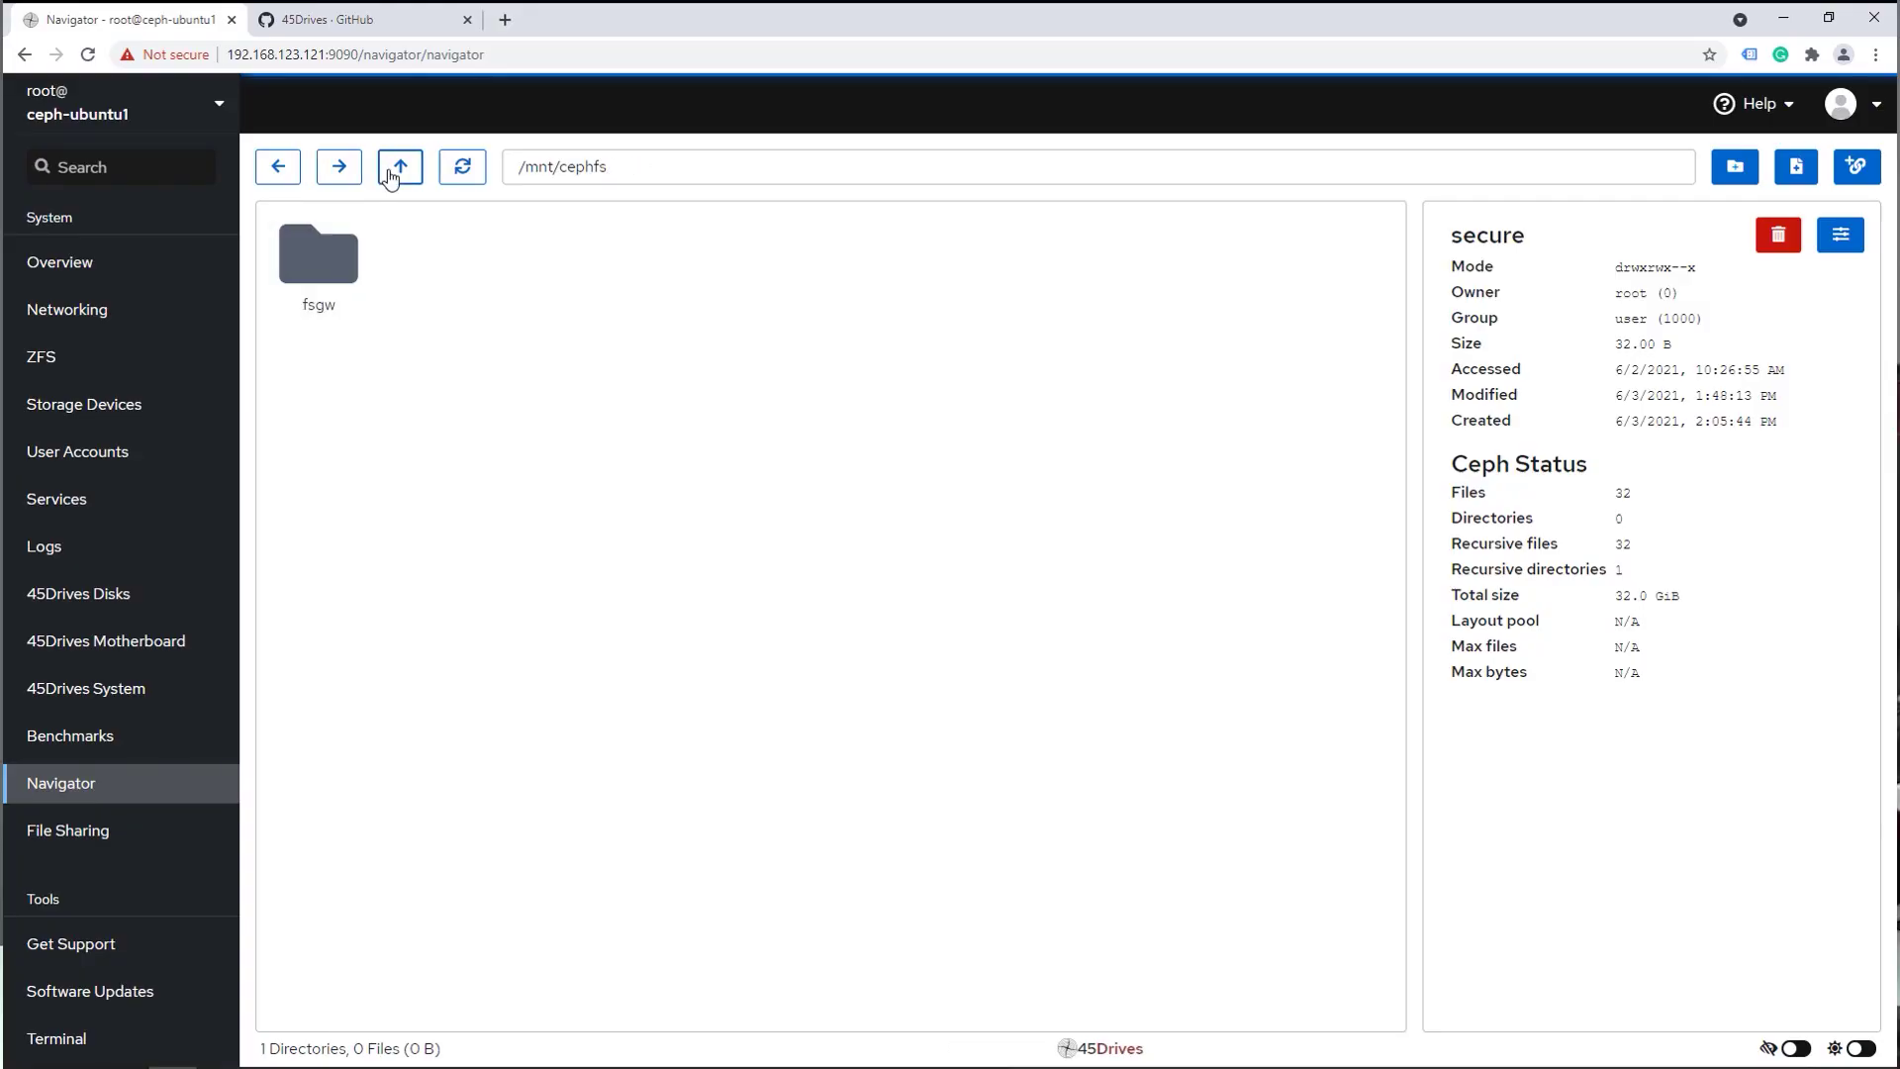
# - Go up three levels from fsgw to the root directory and dismiss the empty-area menu
pyautogui.click(399, 169)
pyautogui.click(399, 168)
pyautogui.click(399, 168)
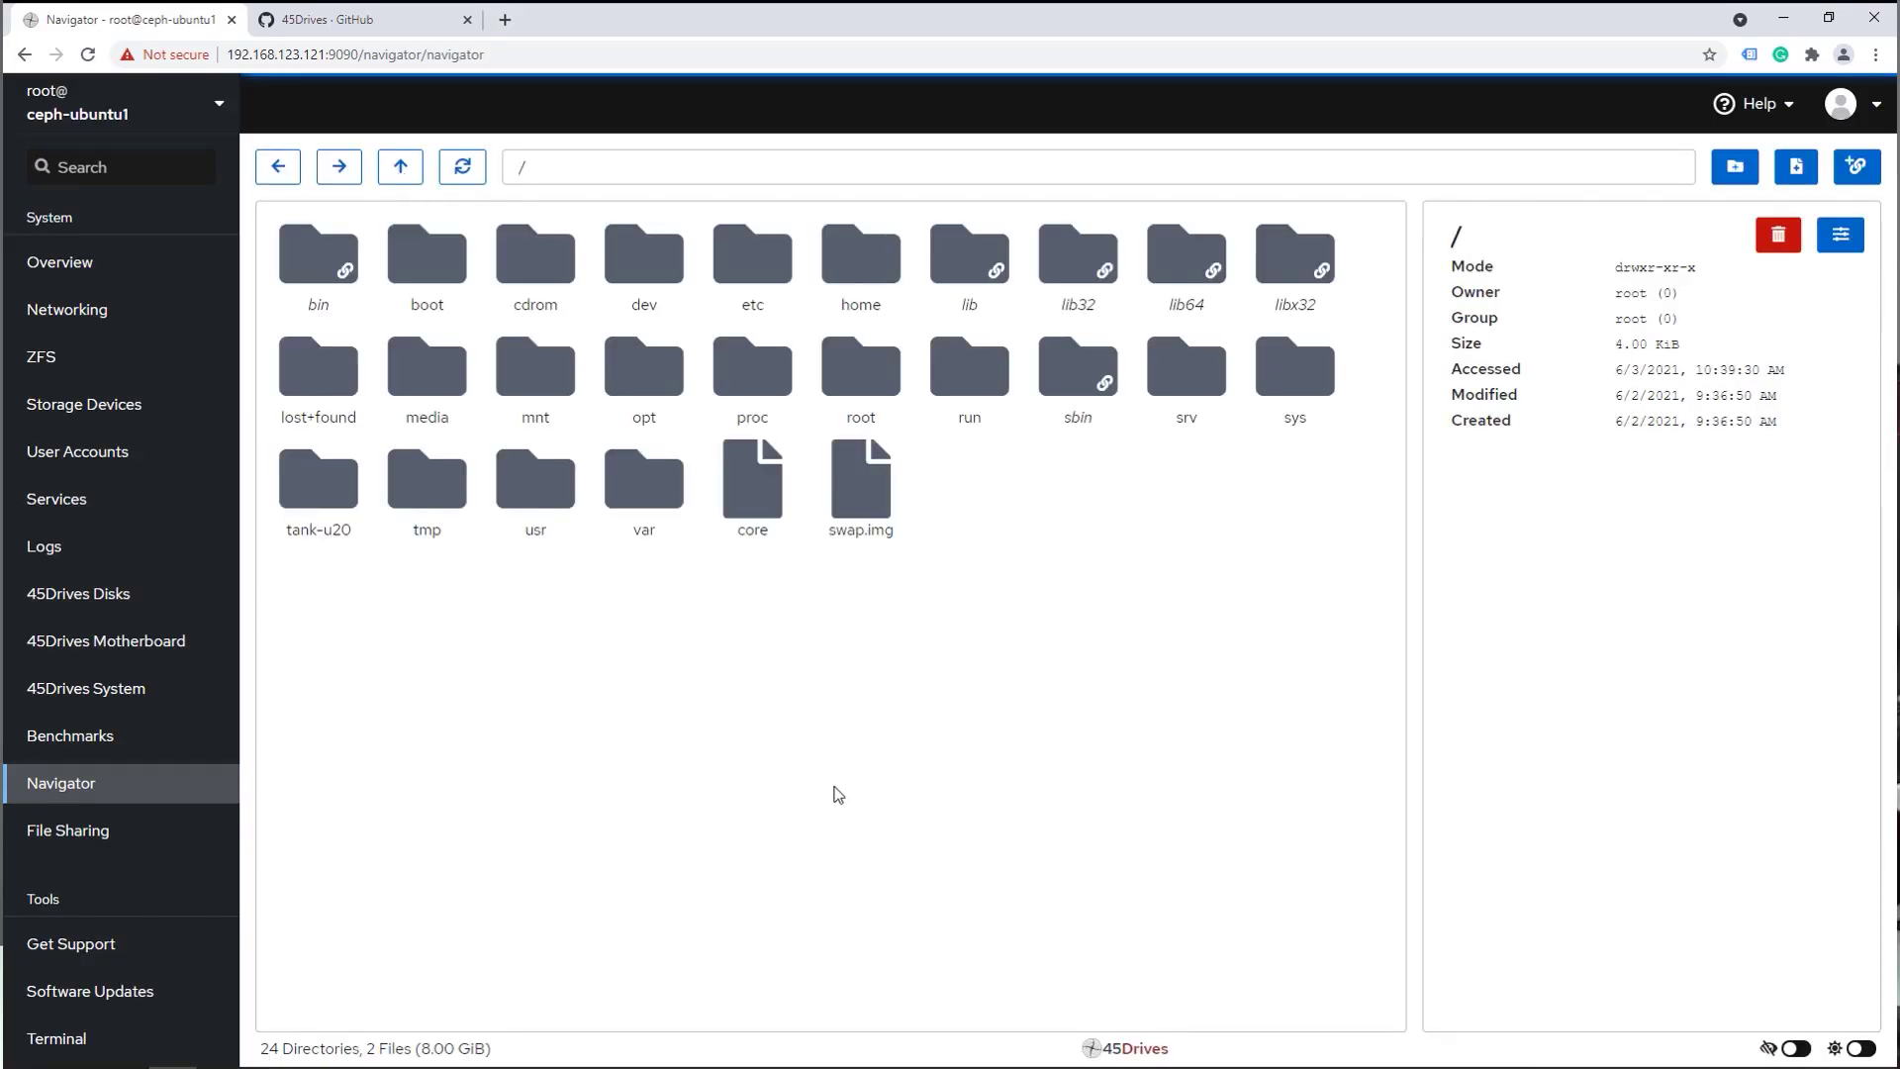
pyautogui.rightClick(1067, 592)
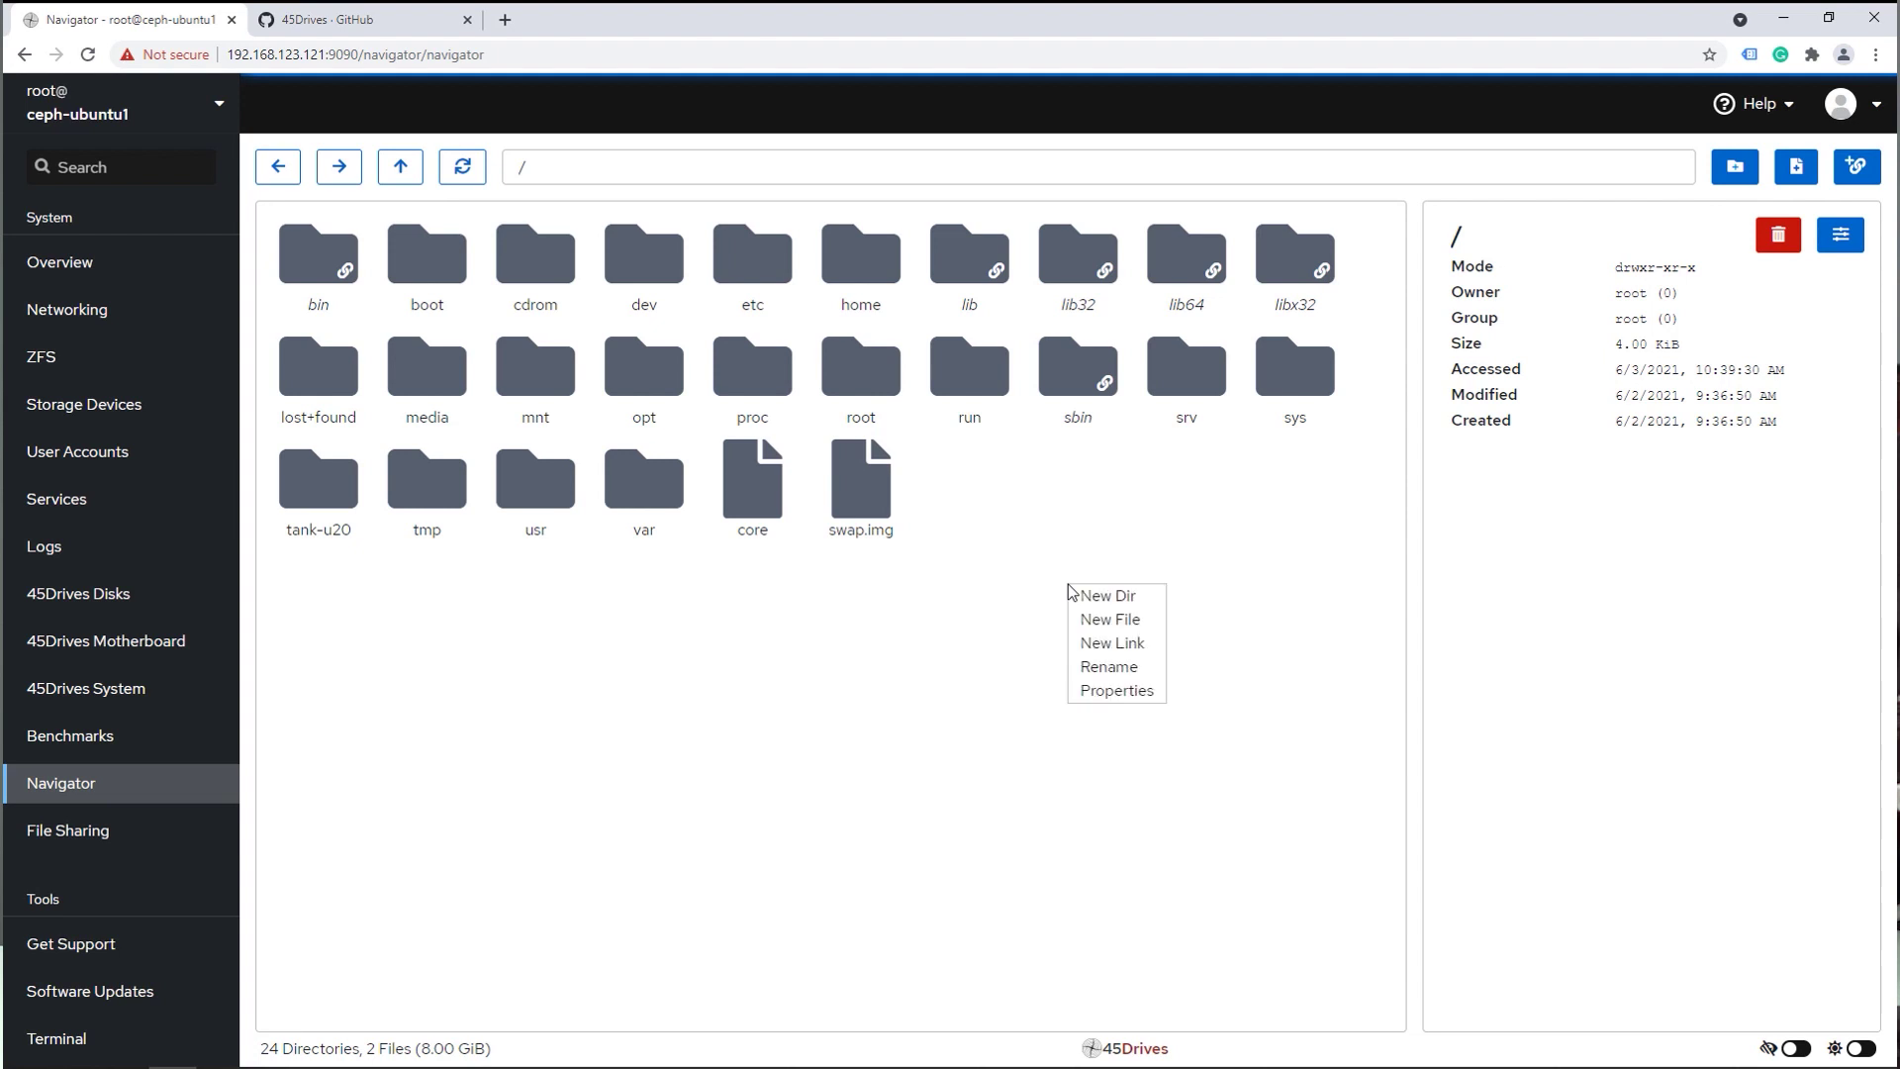
pyautogui.click(1024, 627)
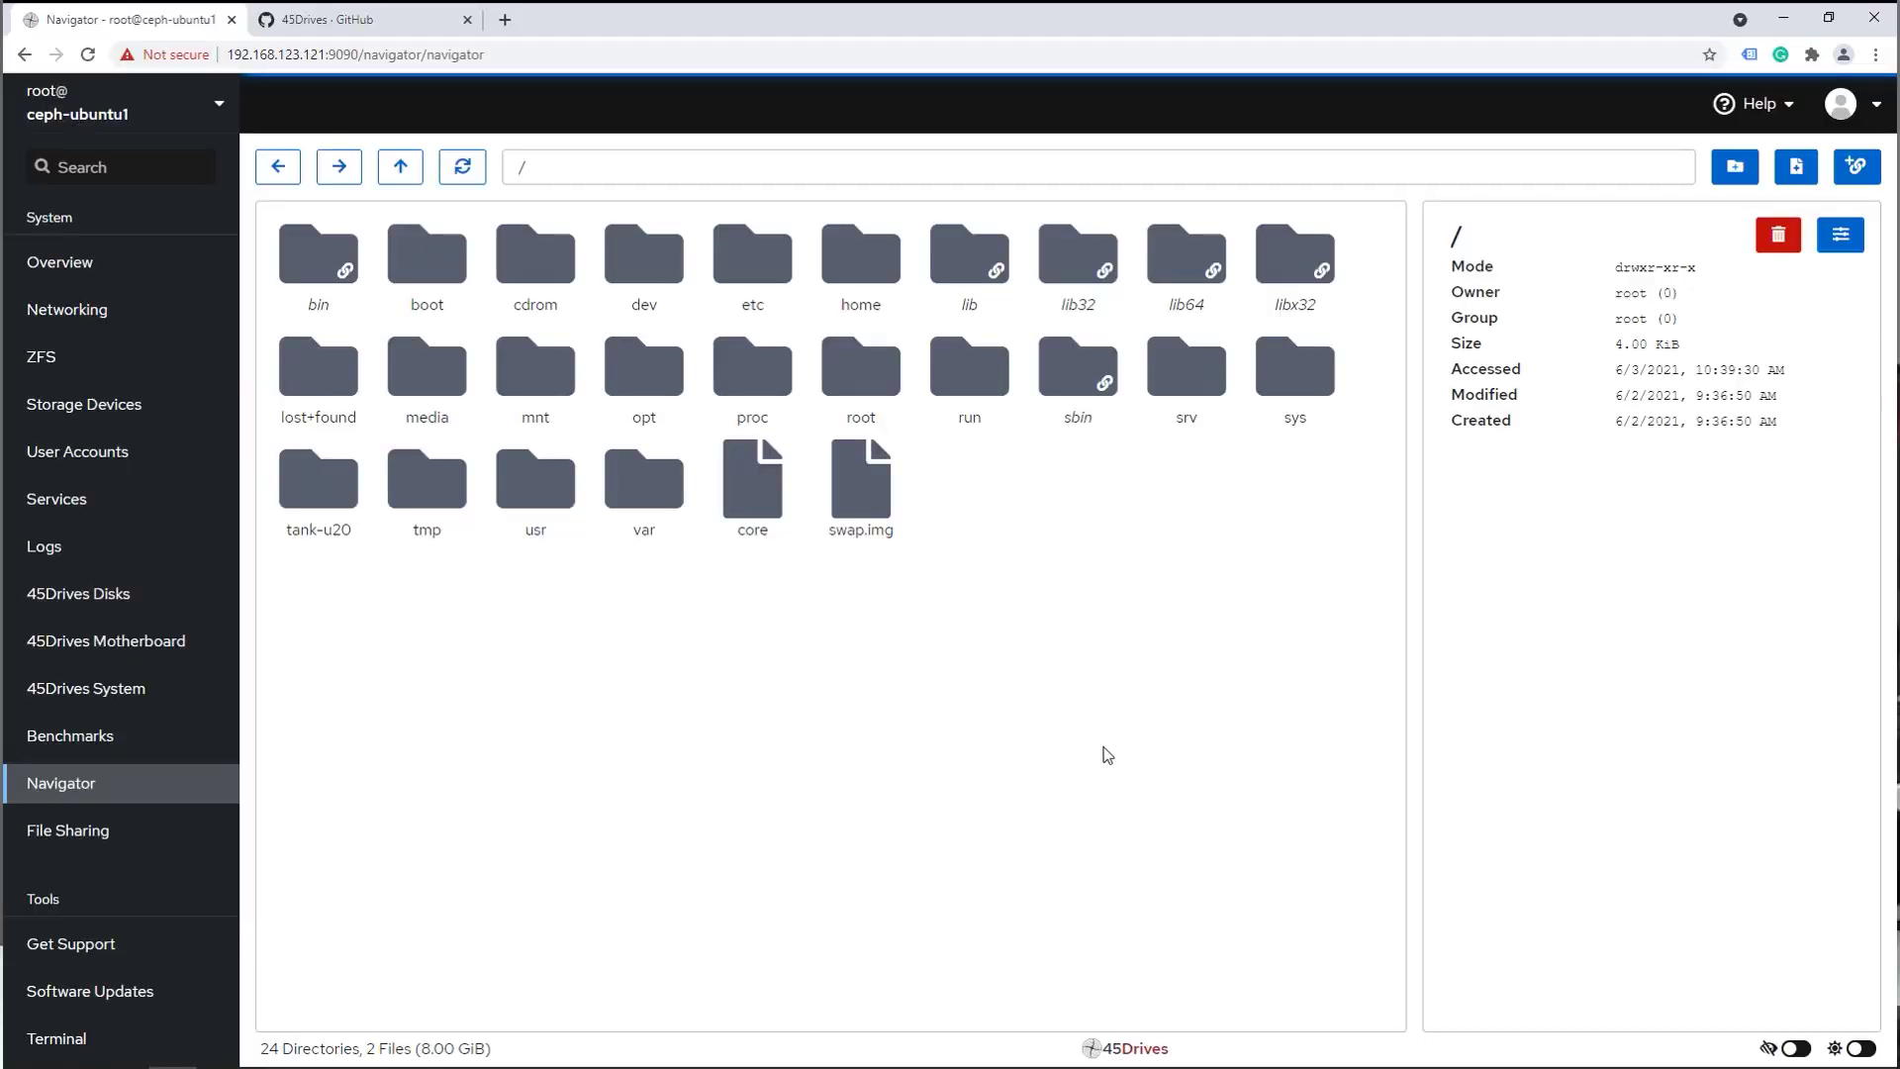
# - Navigate into /etc/samba and open smb.conf in the editor at the workgroup = 45LAB line
pyautogui.doubleClick(542, 374)
pyautogui.doubleClick(319, 259)
pyautogui.click(401, 165)
pyautogui.click(401, 165)
pyautogui.doubleClick(752, 256)
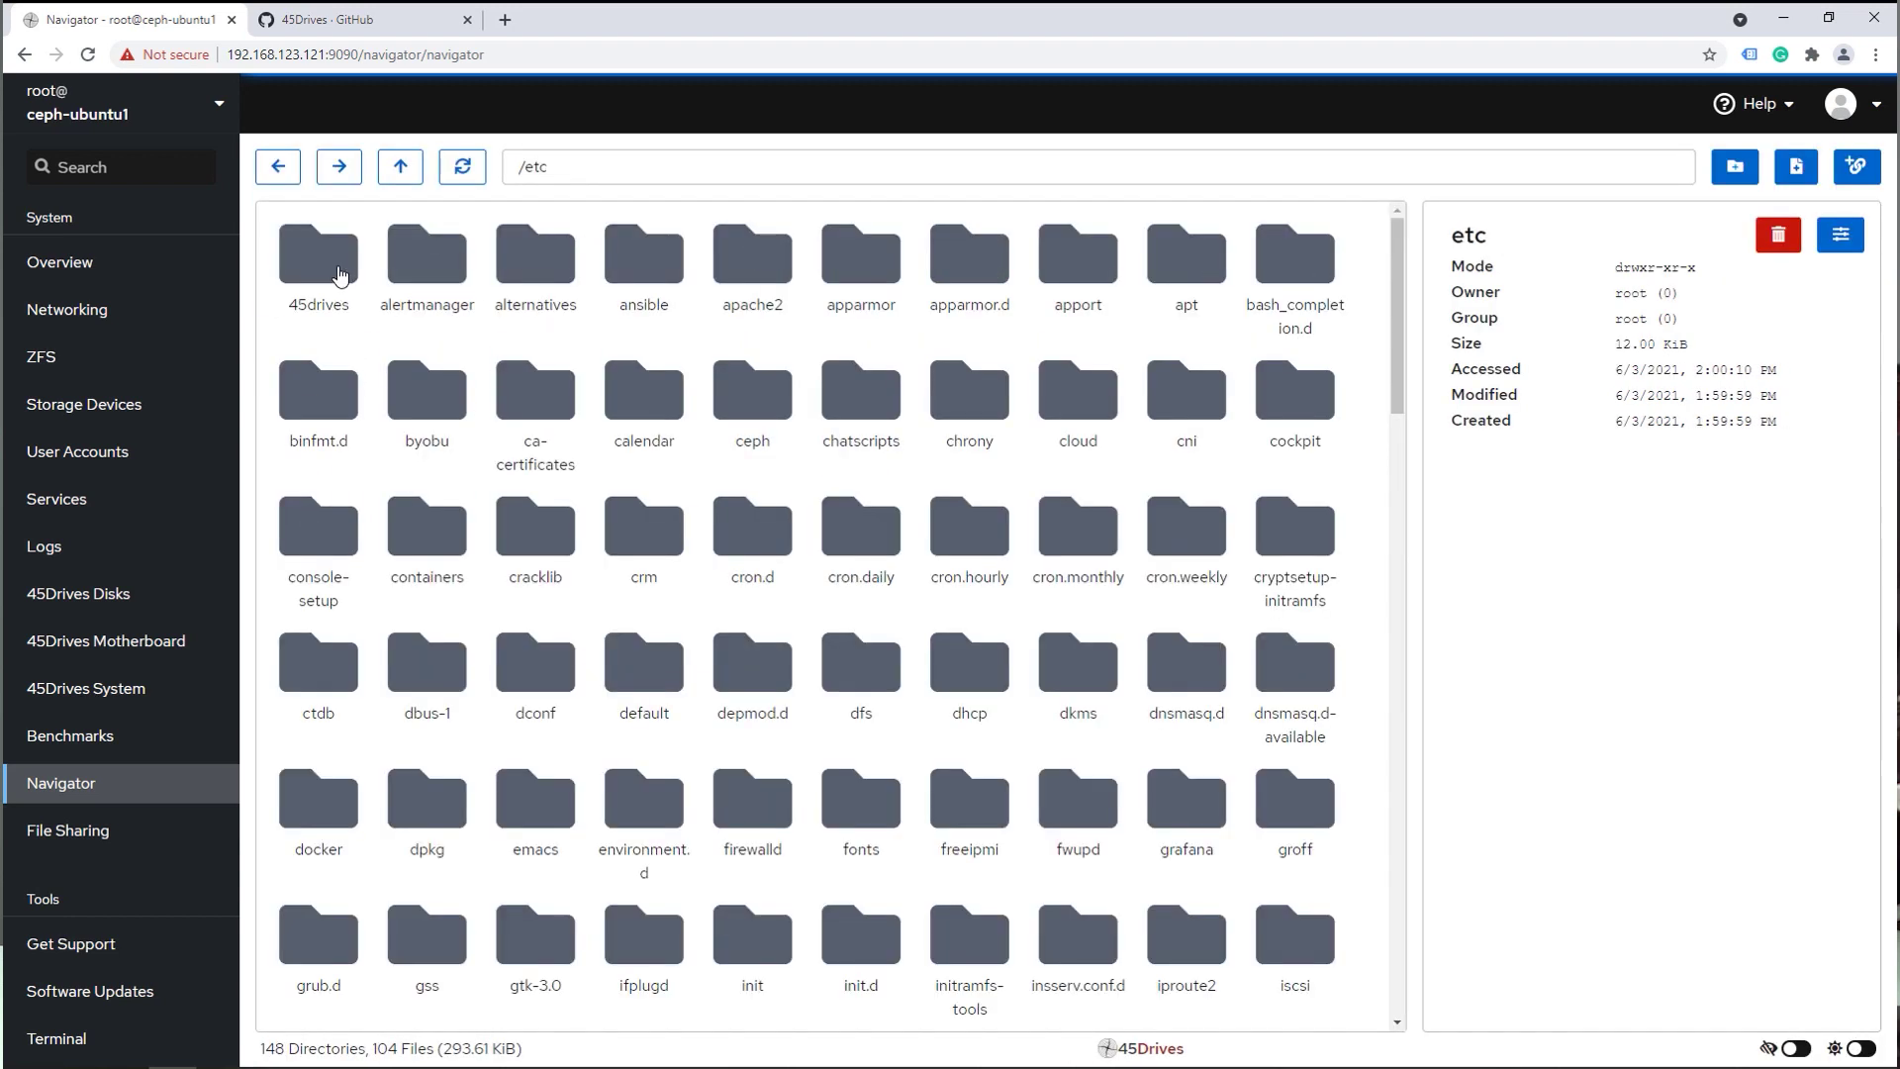
pyautogui.scroll(-6, 1145, 475)
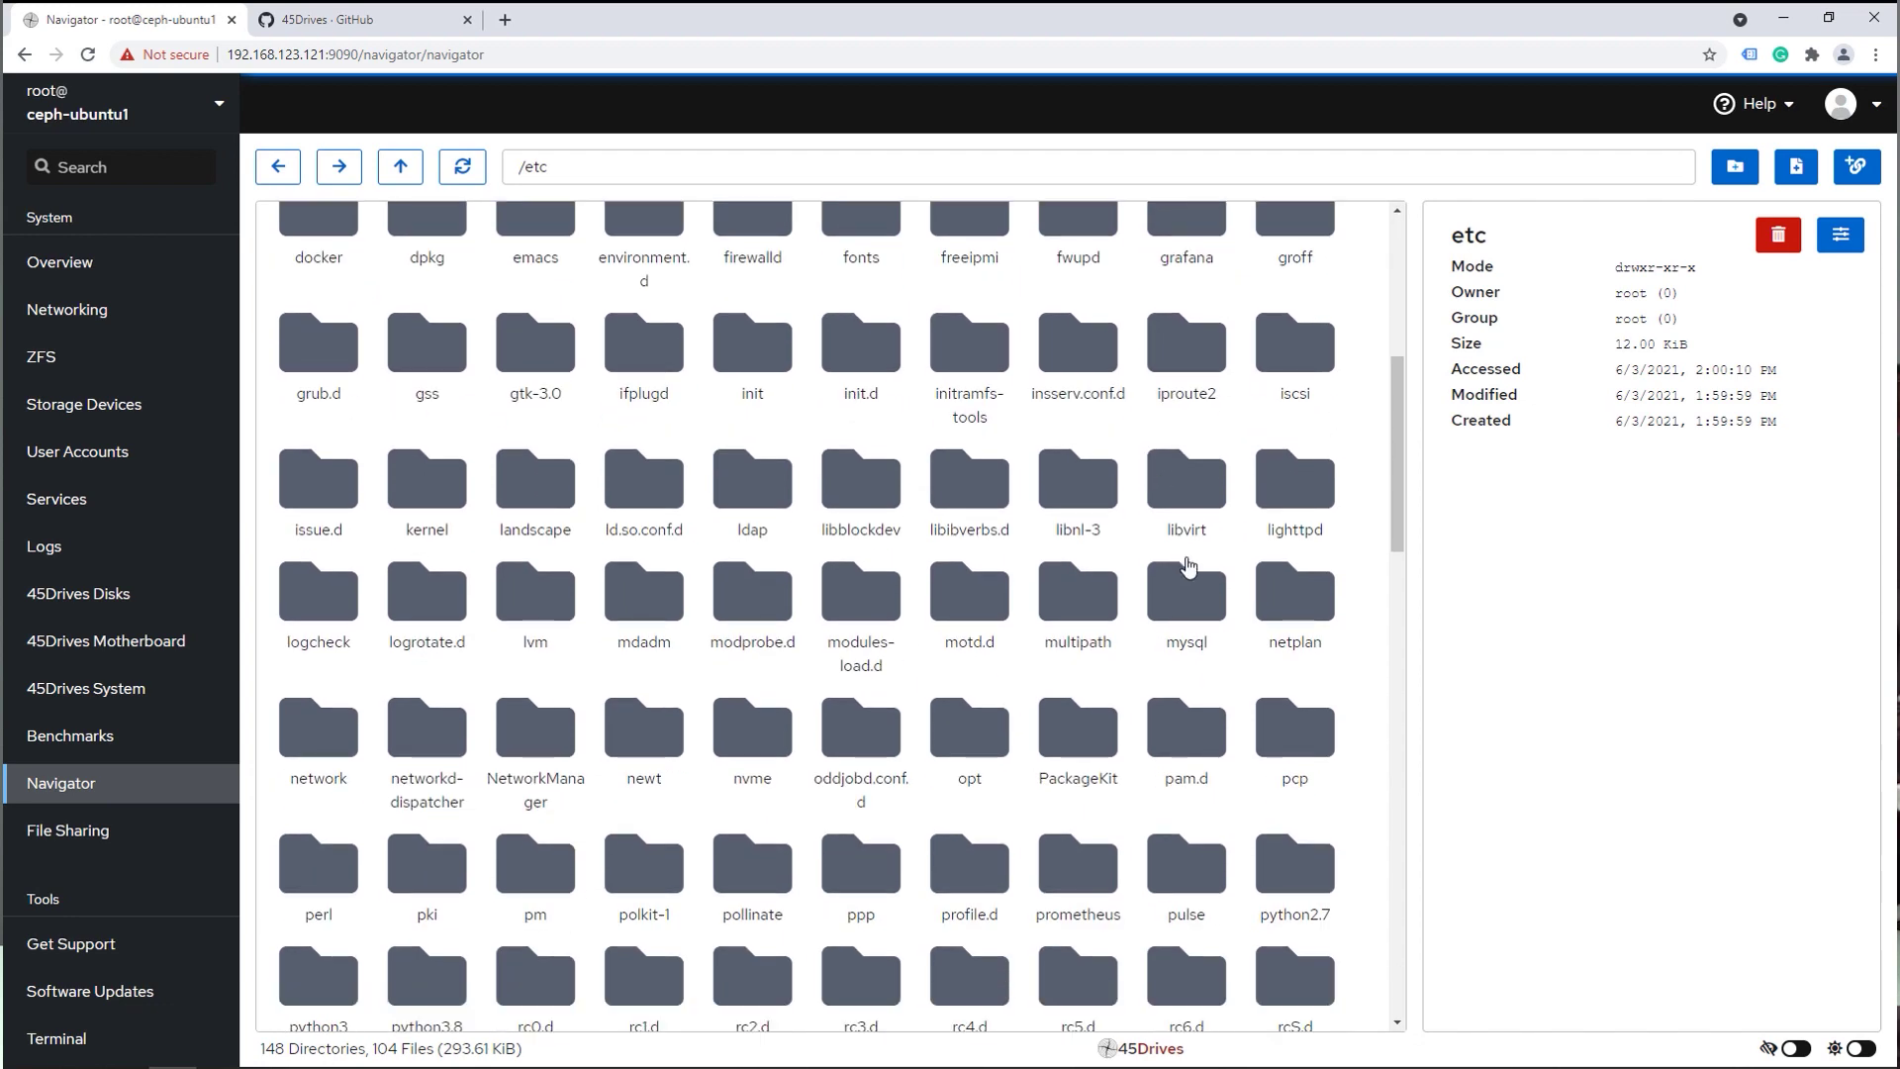
pyautogui.scroll(-7, 1203, 527)
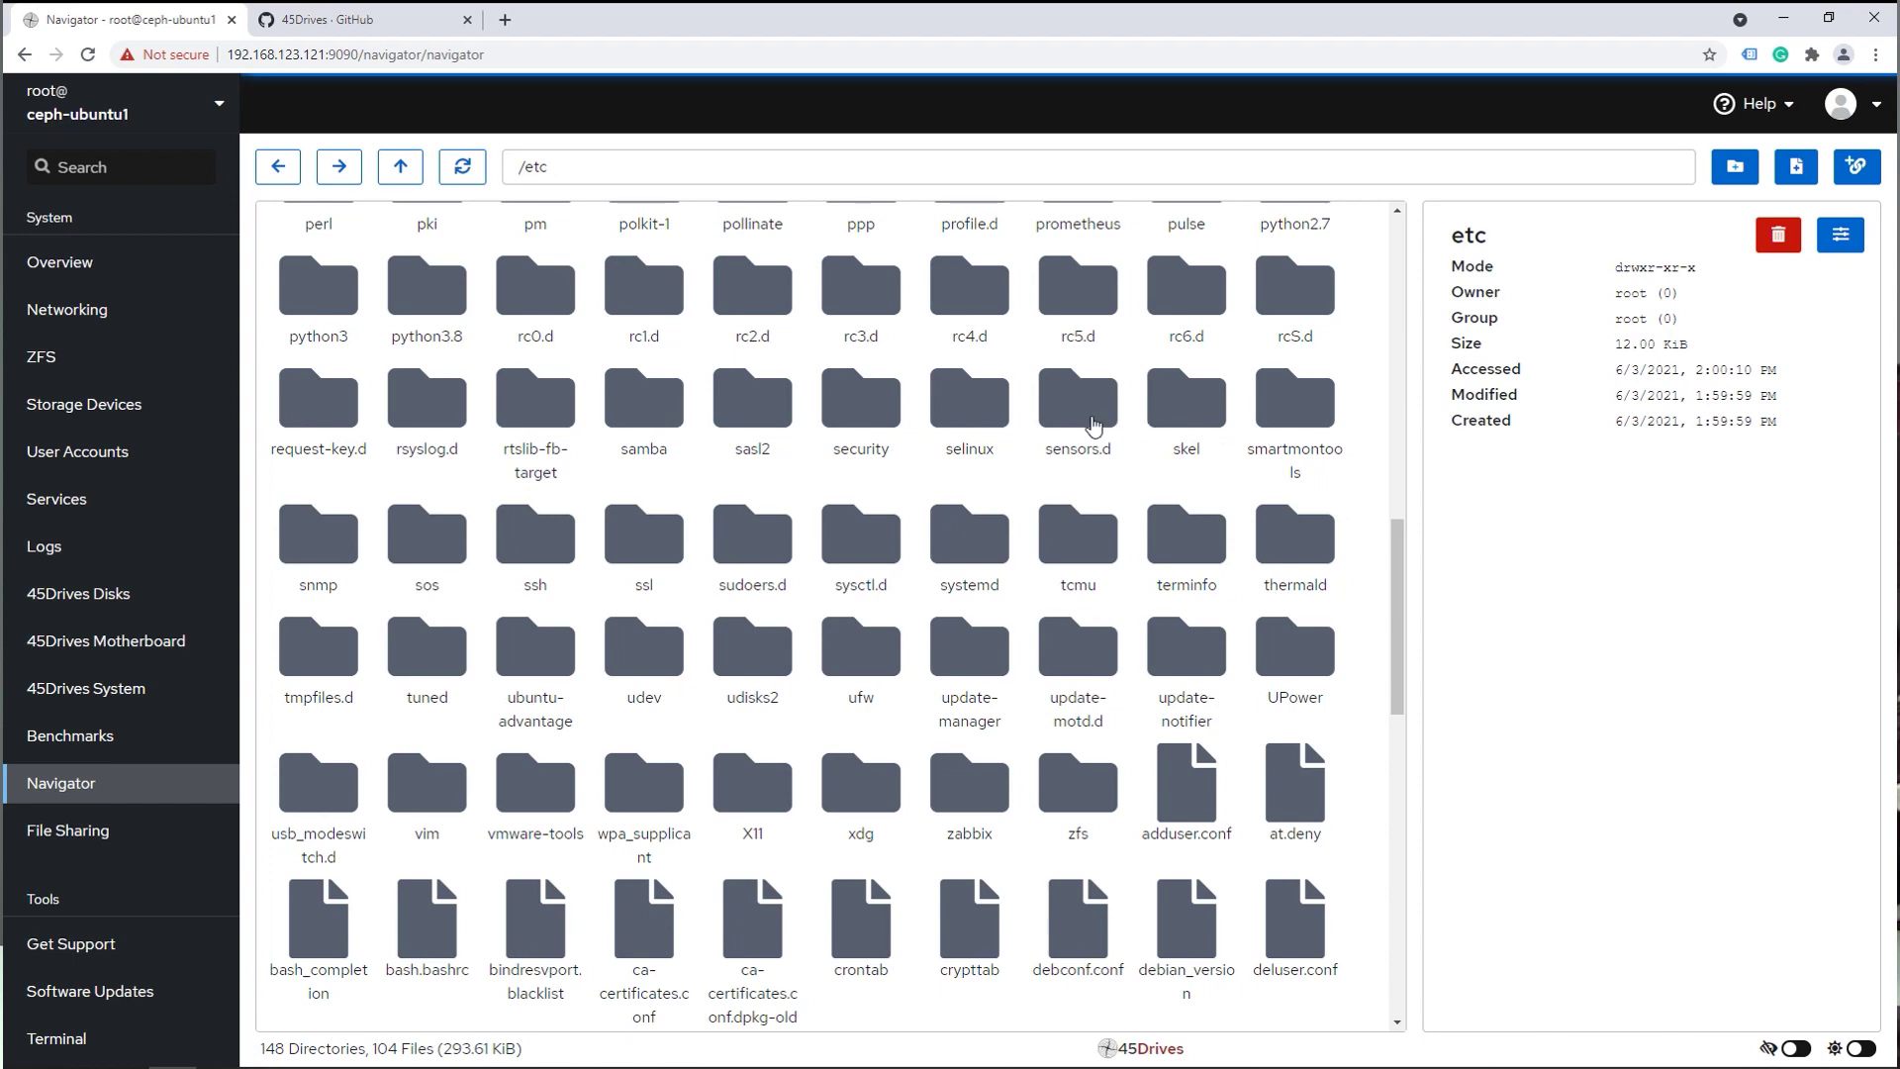
pyautogui.doubleClick(638, 413)
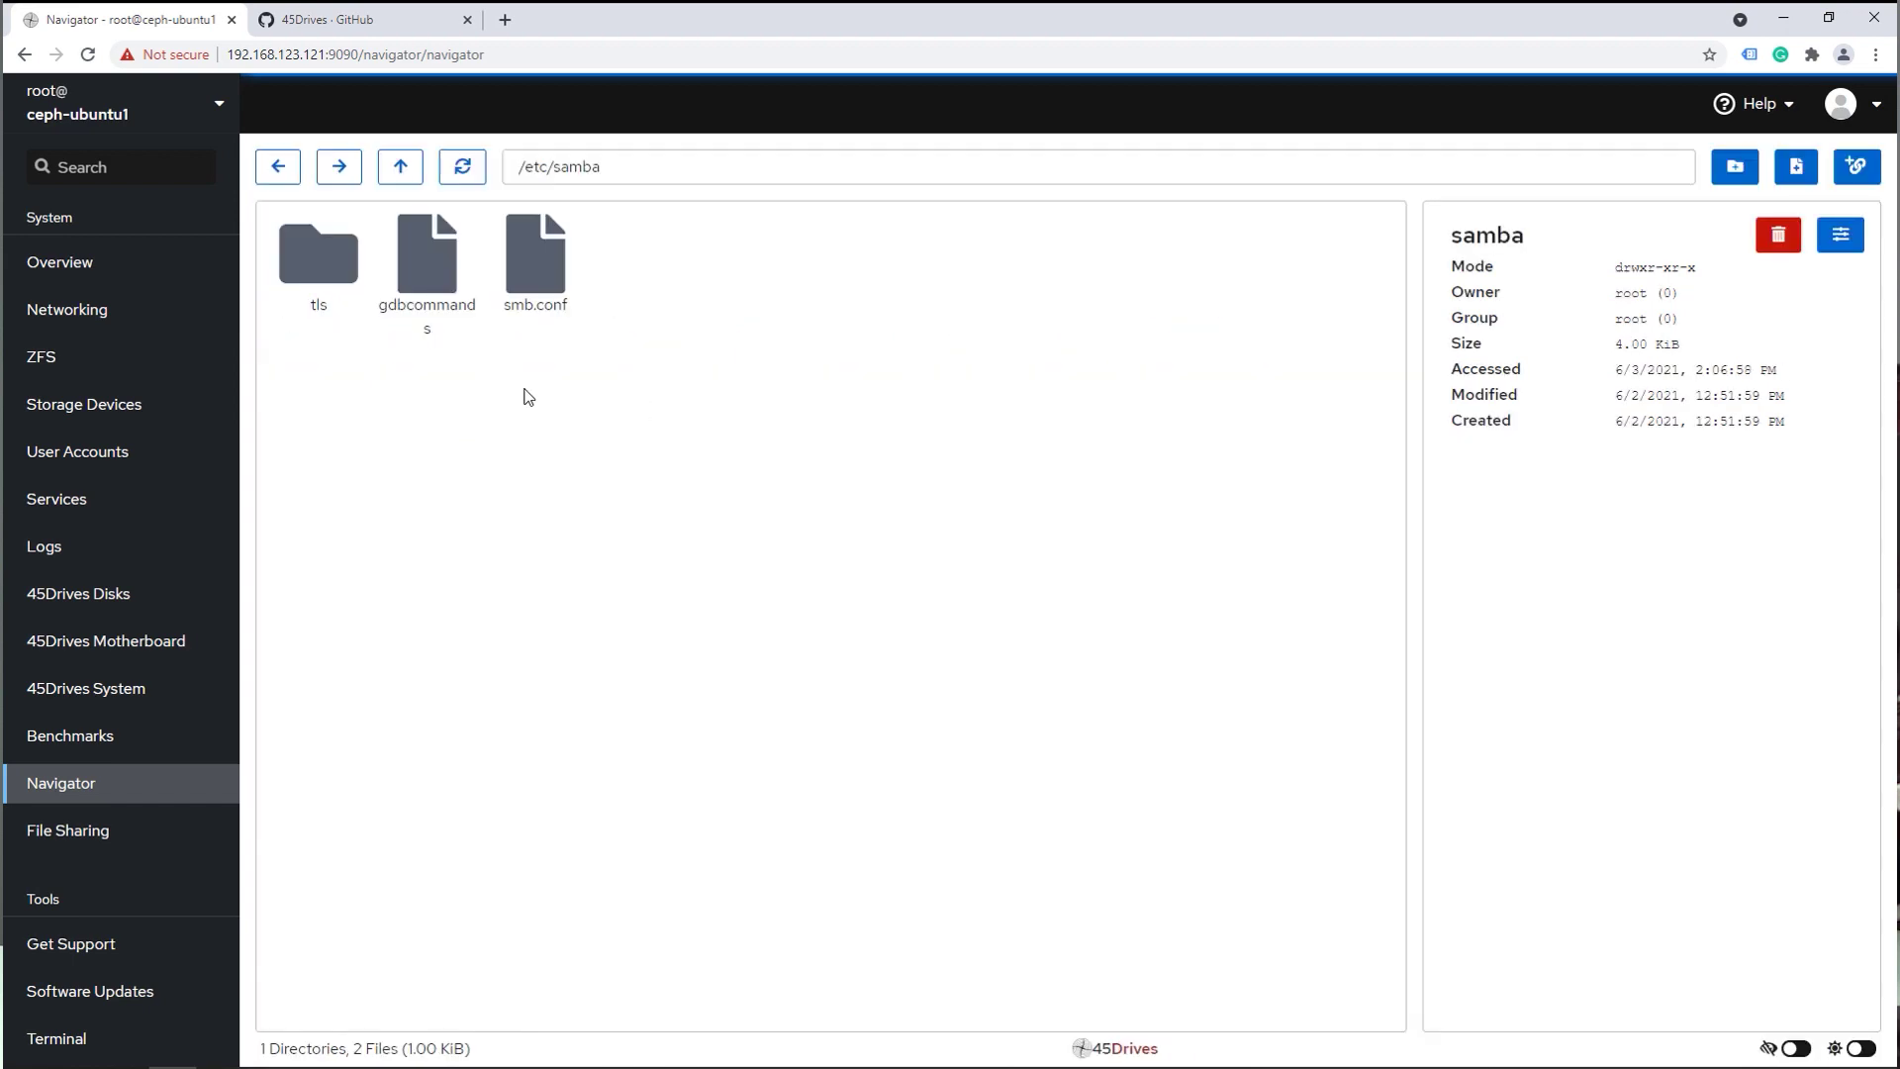
pyautogui.doubleClick(544, 257)
pyautogui.click(866, 733)
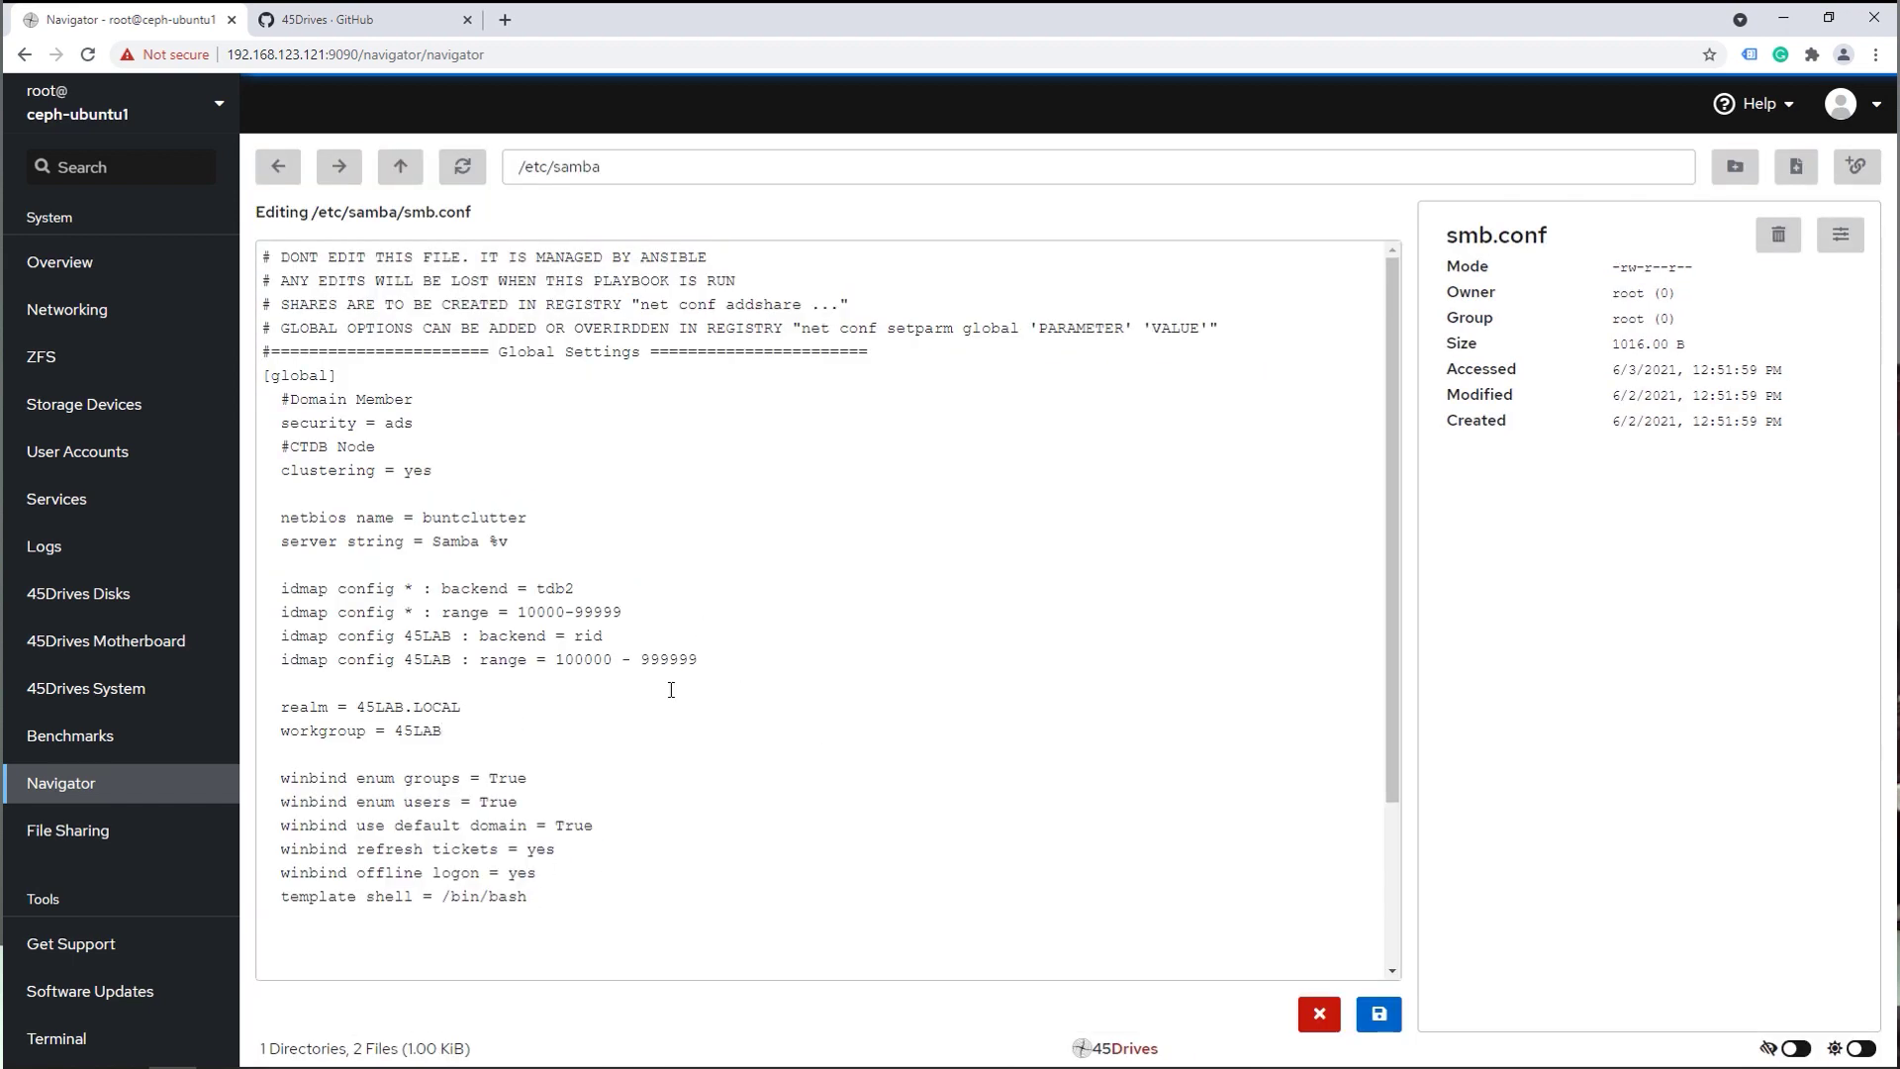
# - Save smb.conf unchanged after adding and removing a blank line, then turn on dark mode
pyautogui.press('Return')
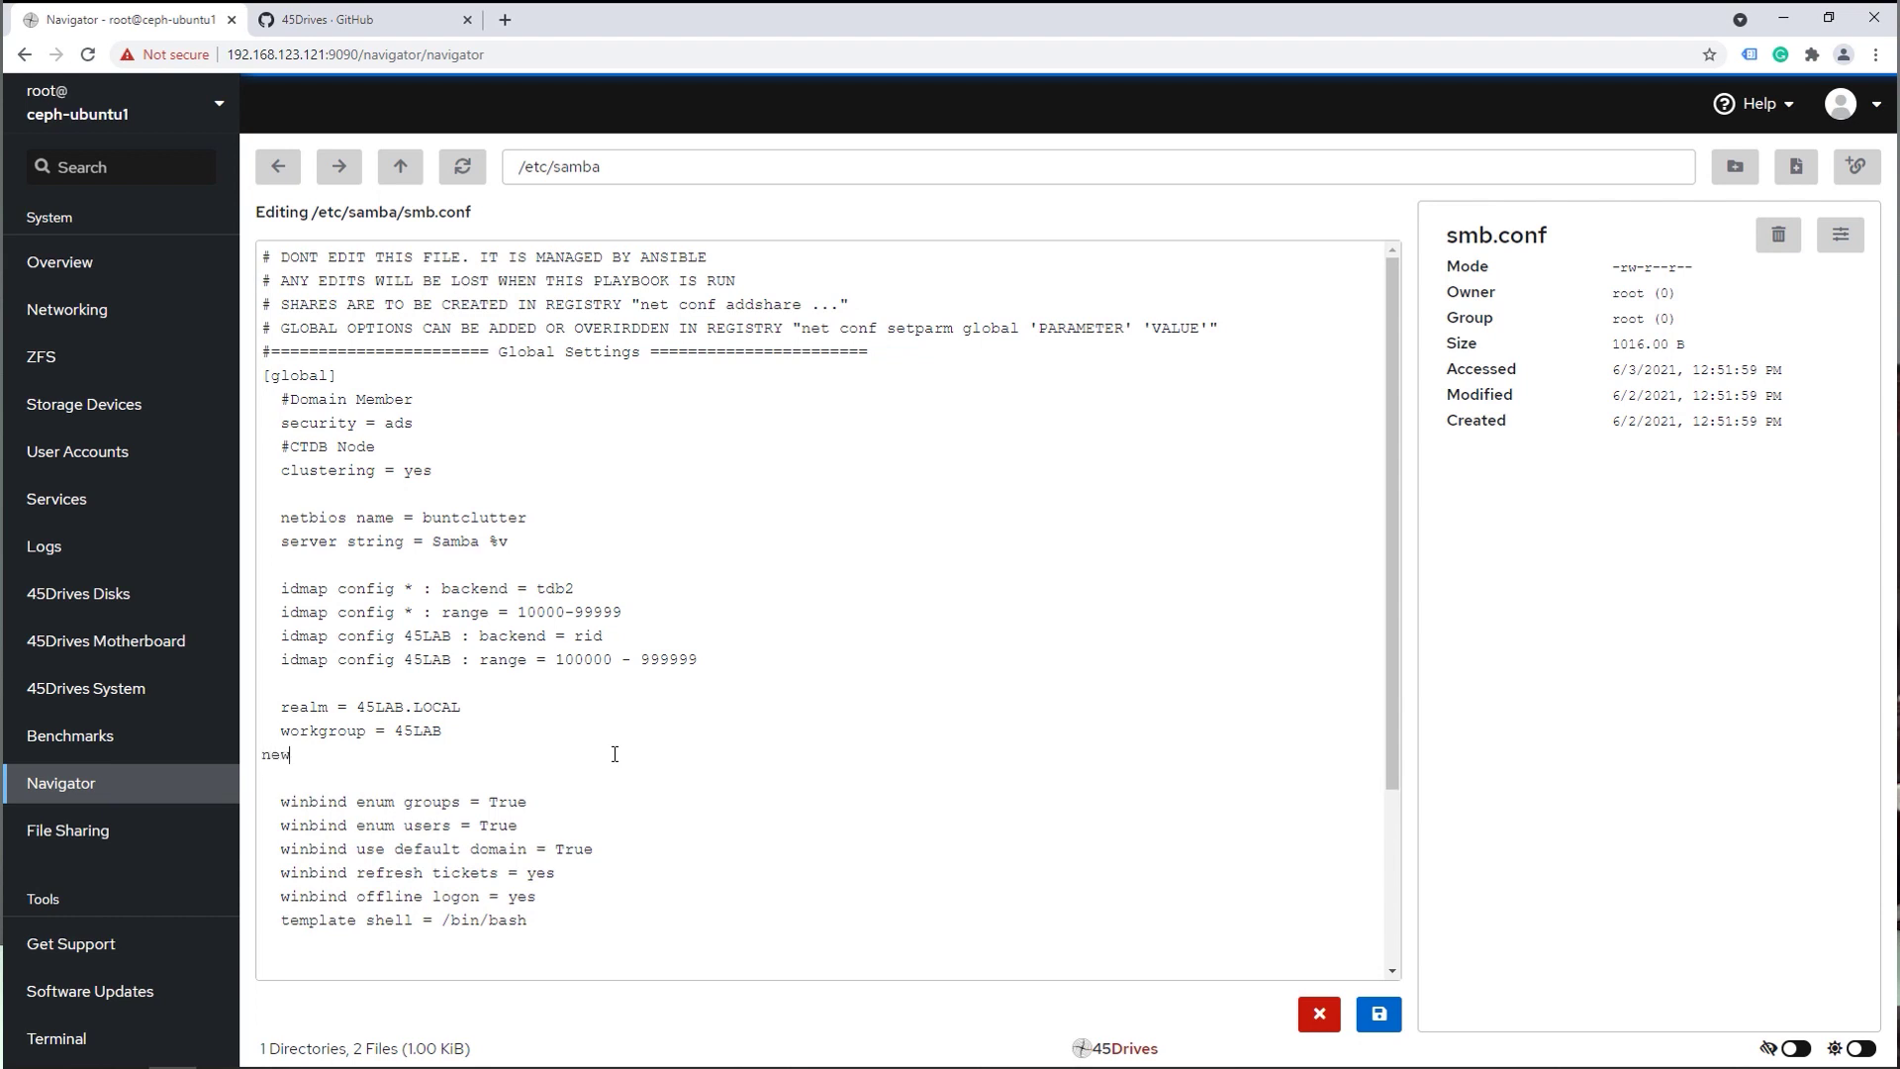
pyautogui.press('BackSpace')
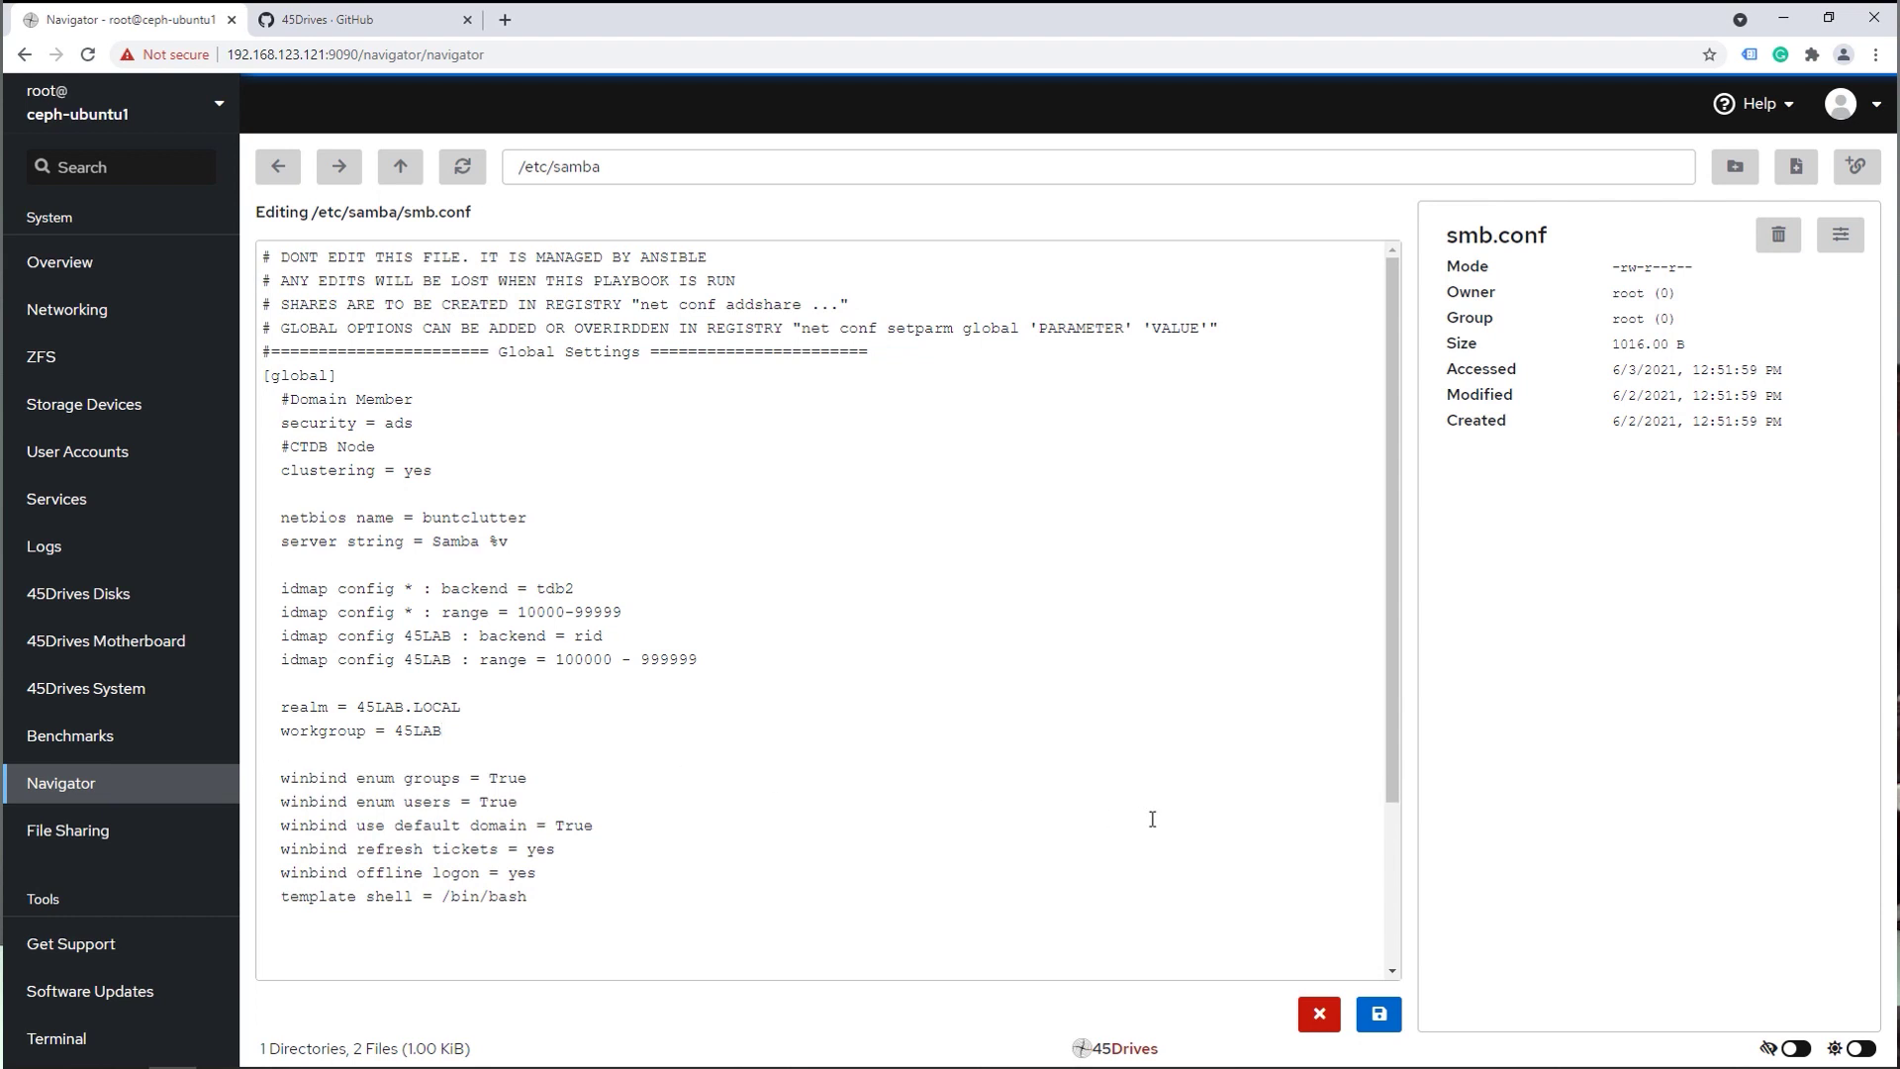
pyautogui.click(1386, 1015)
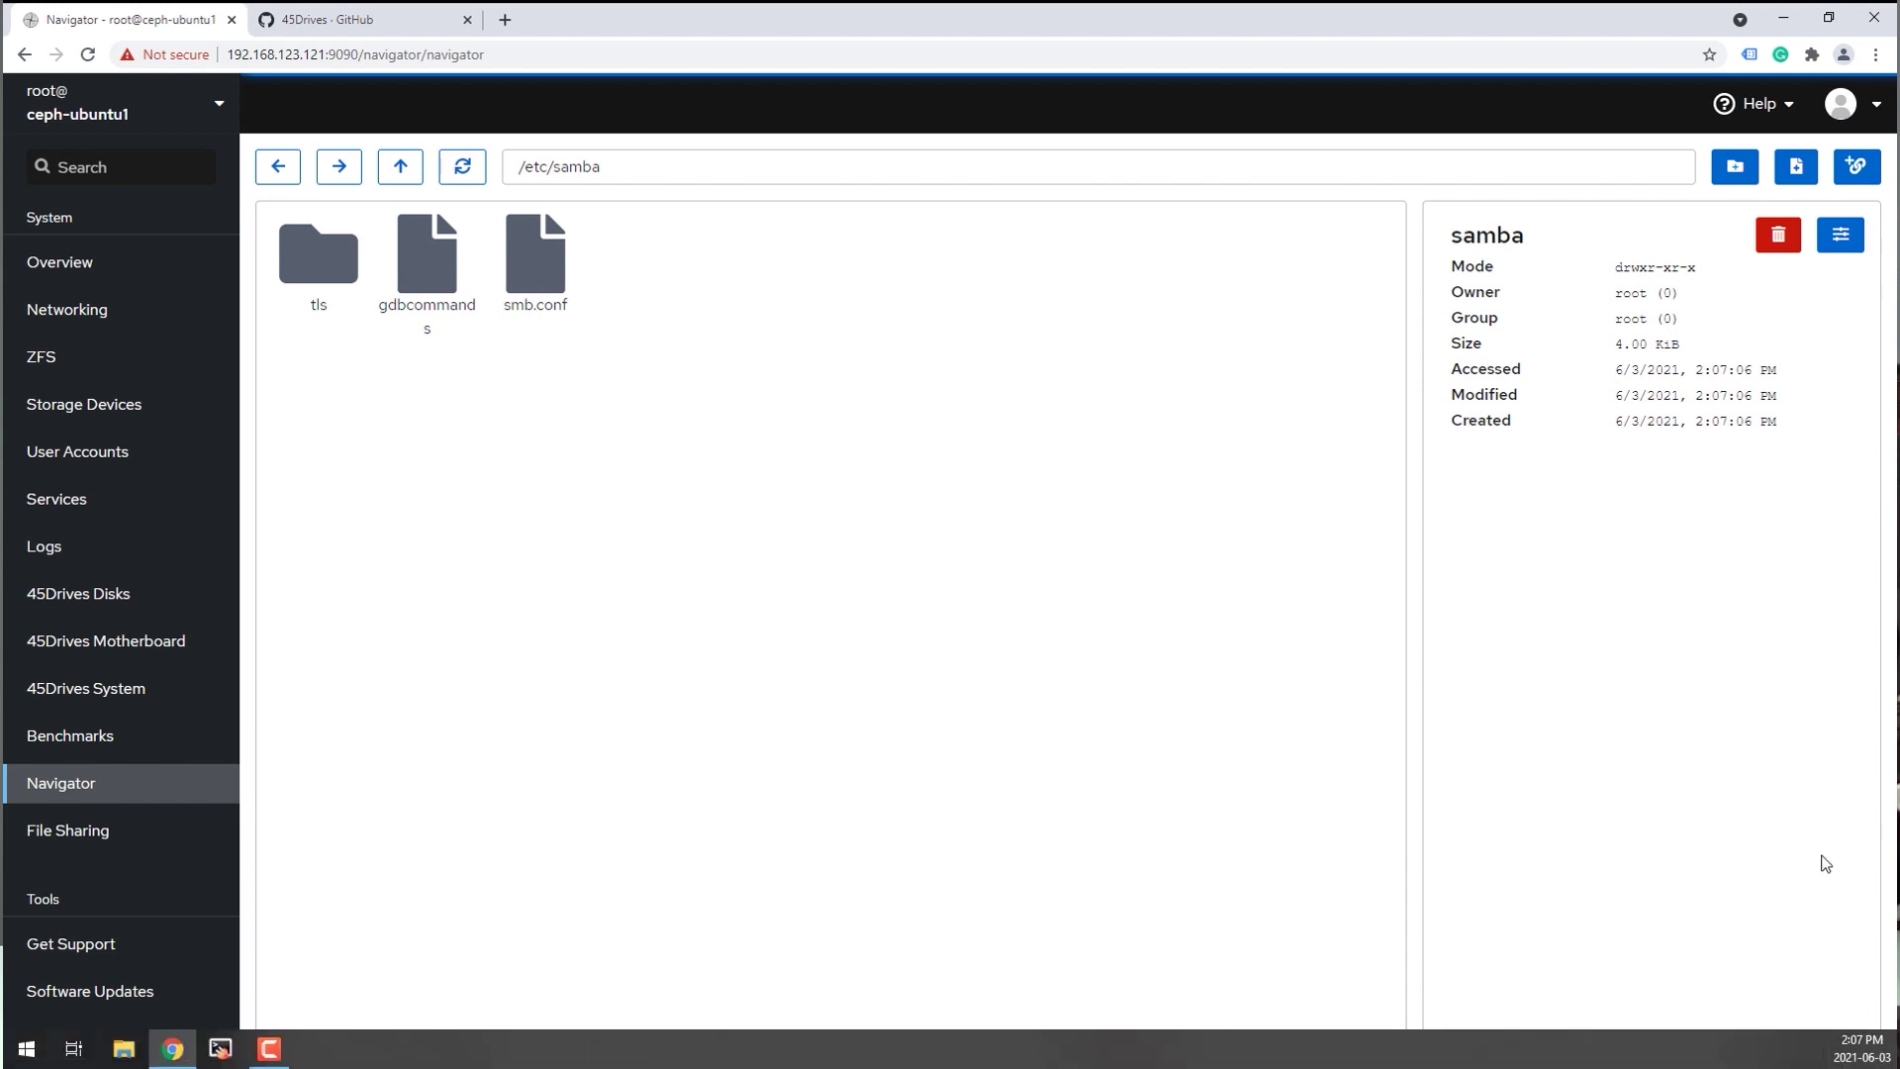
pyautogui.click(1860, 1048)
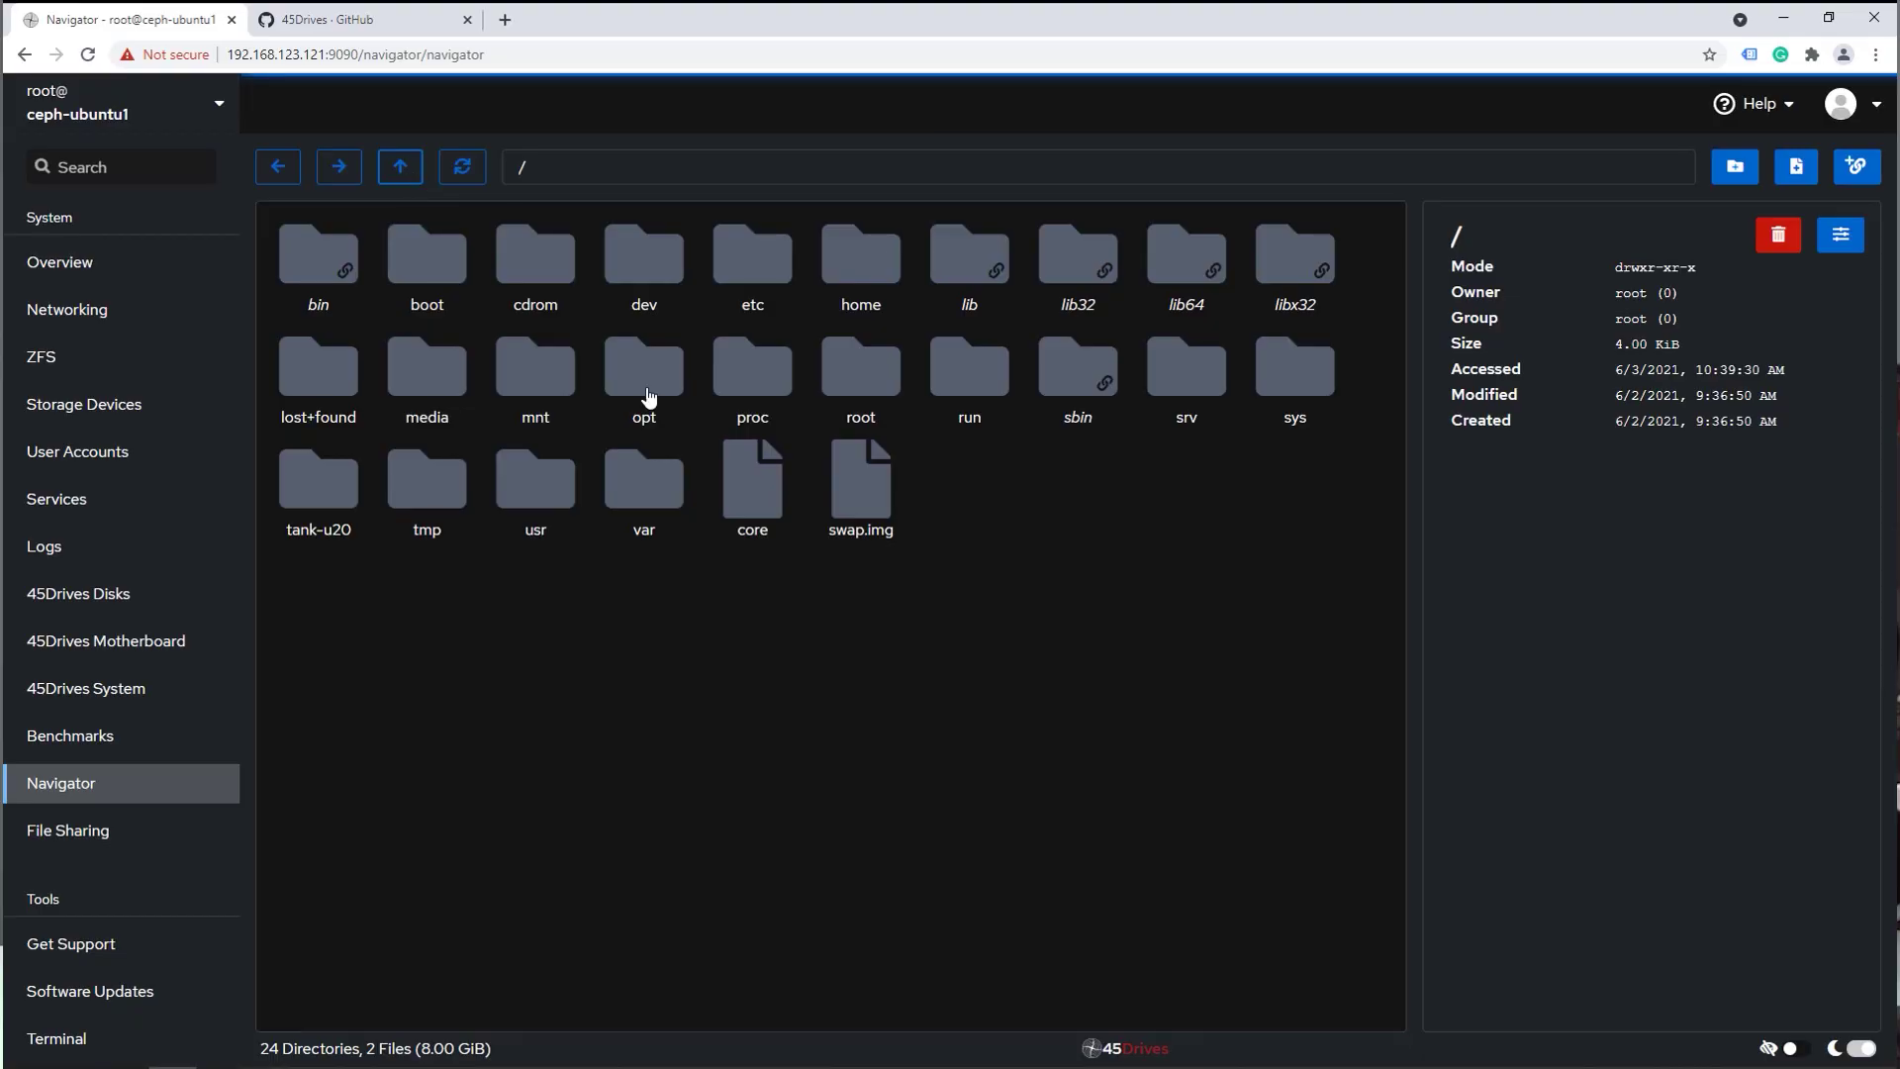
# - Create a new directory named newdir in the root using the New Dir option
pyautogui.rightClick(1208, 604)
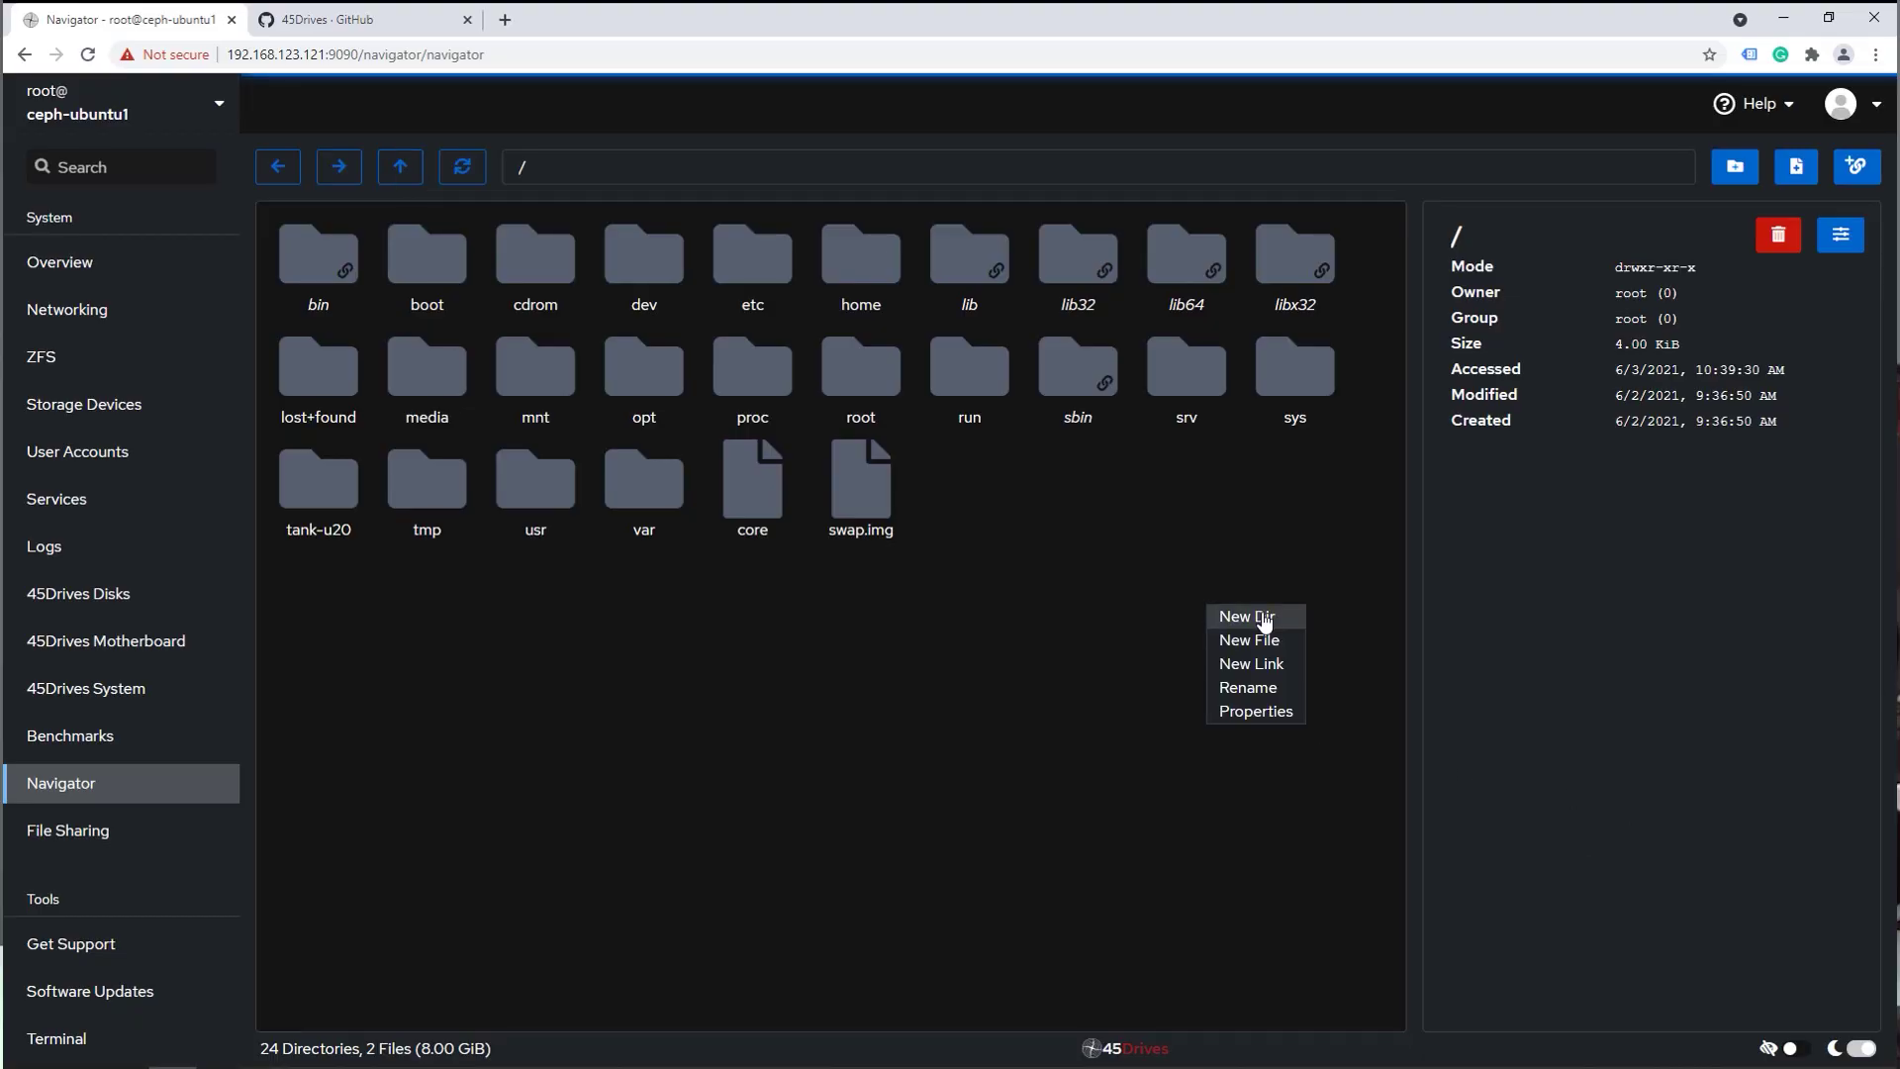
pyautogui.click(1053, 590)
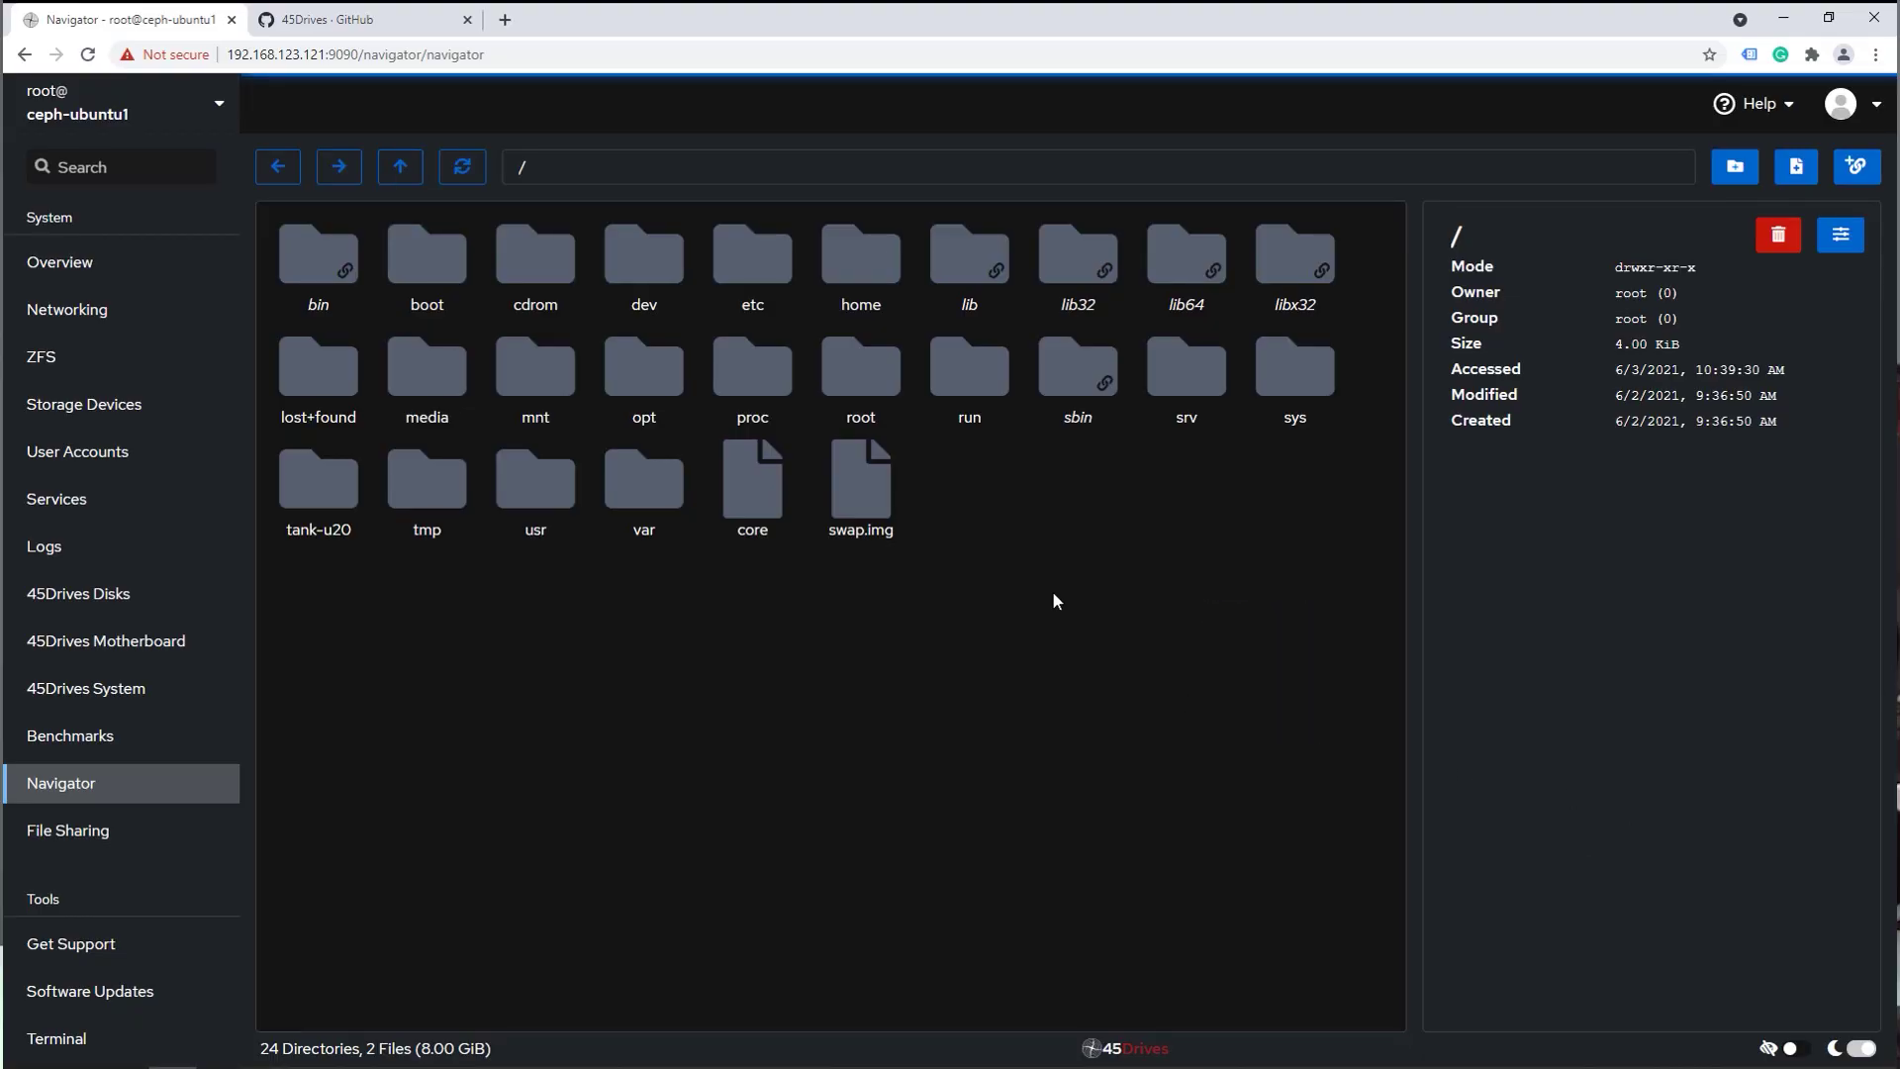
pyautogui.rightClick(1059, 551)
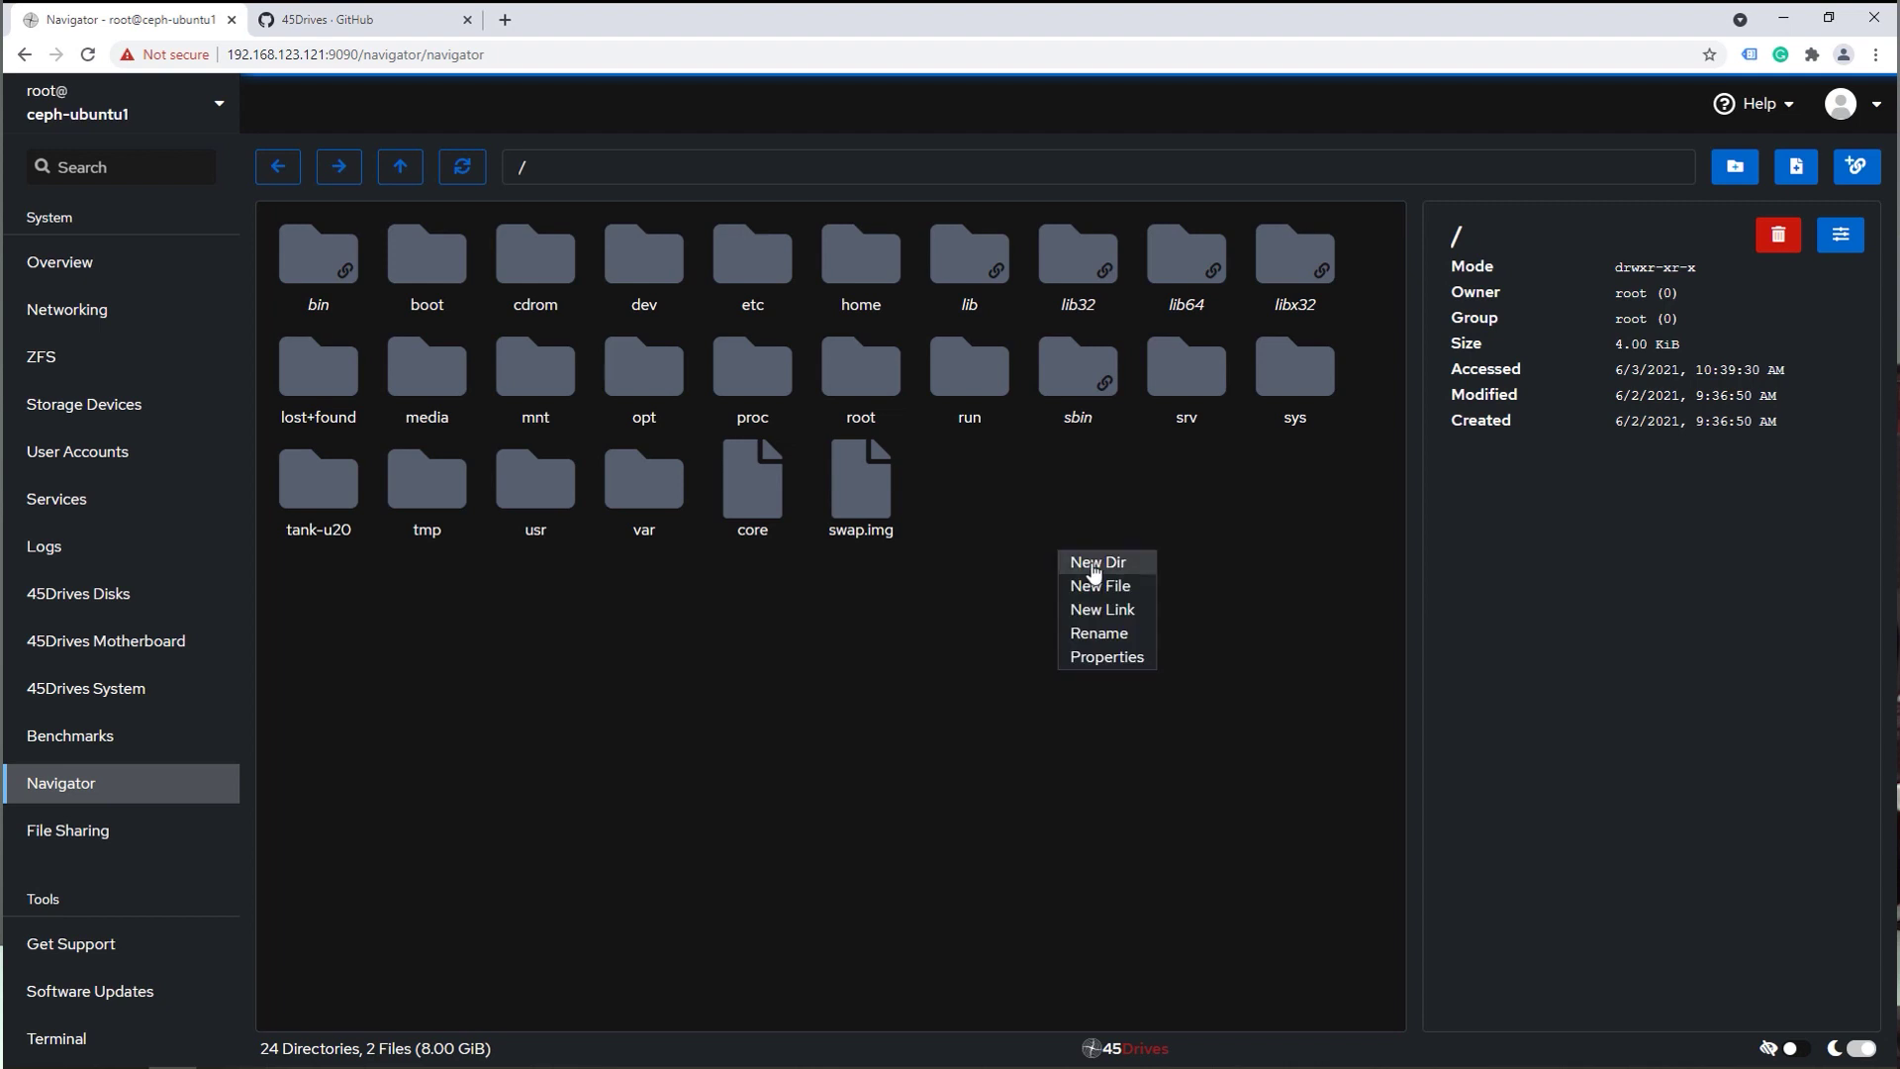
pyautogui.rightClick(1093, 572)
pyautogui.click(1093, 569)
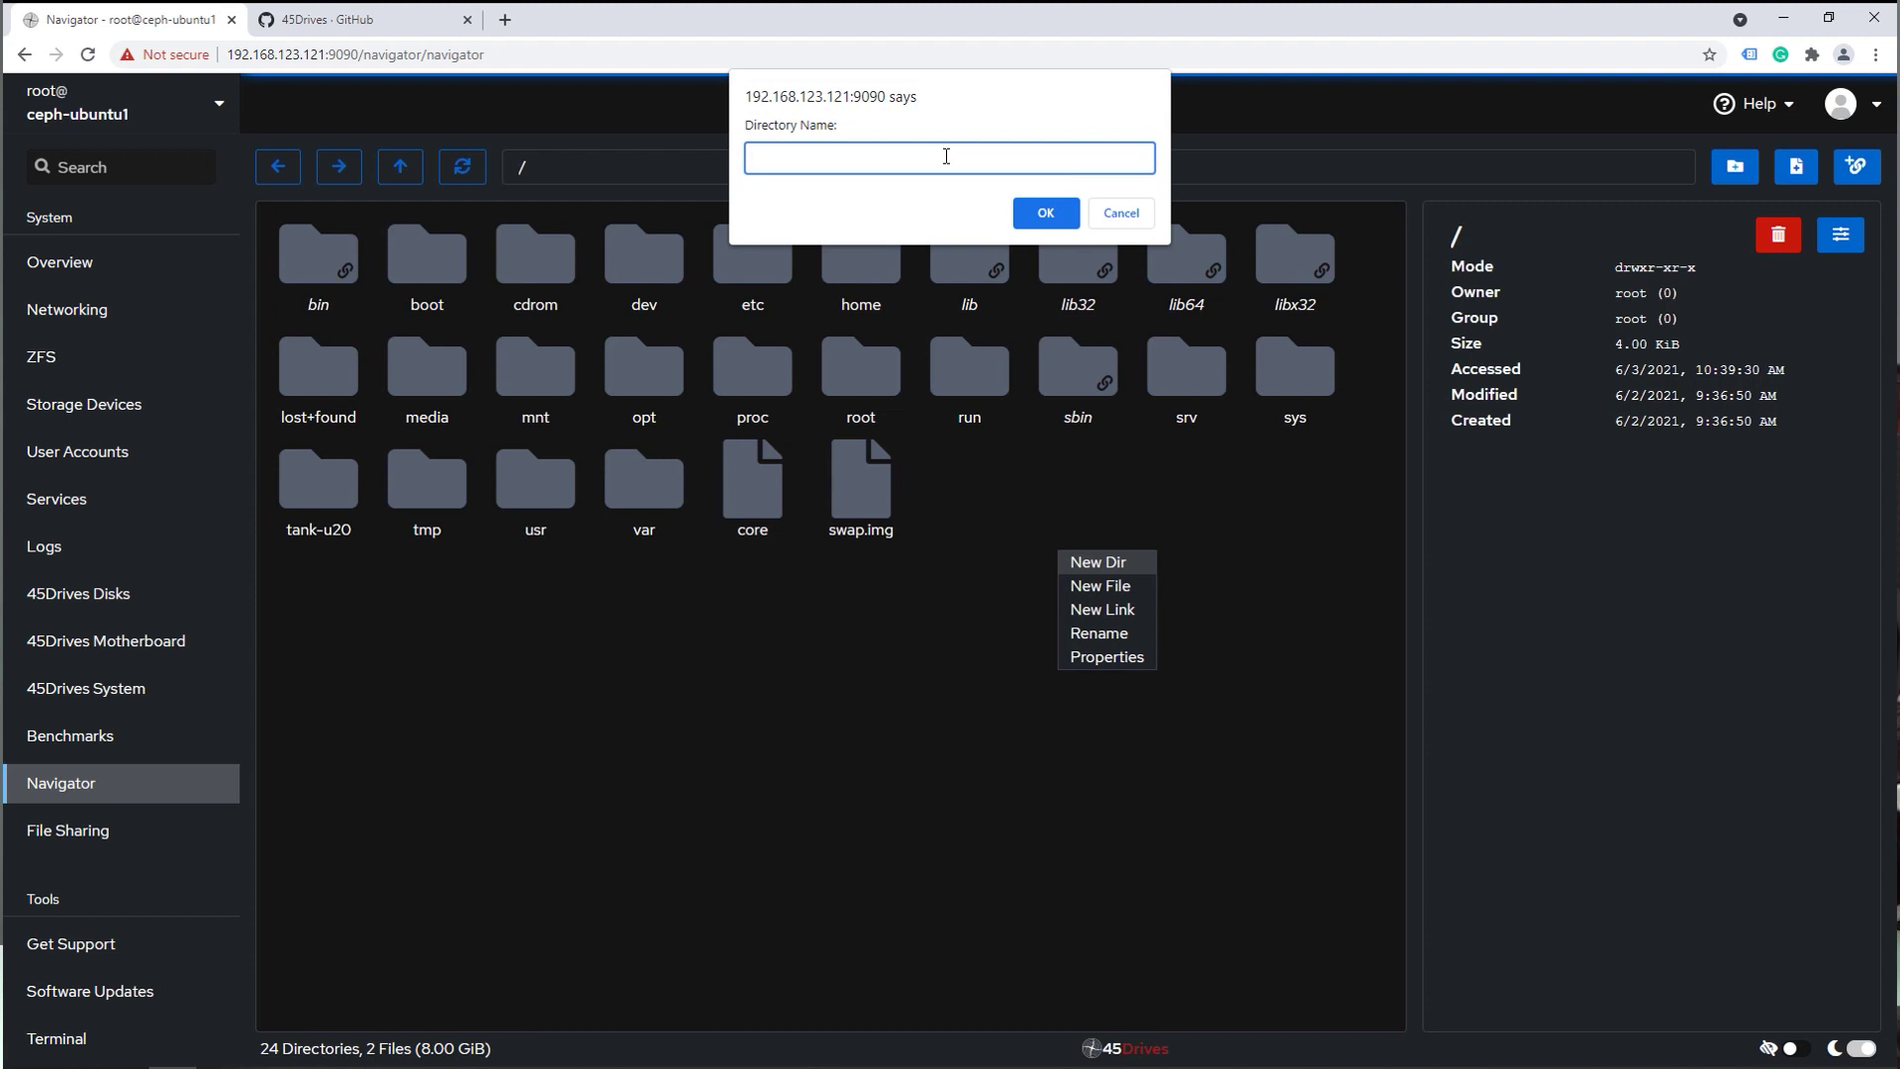
pyautogui.press('Return')
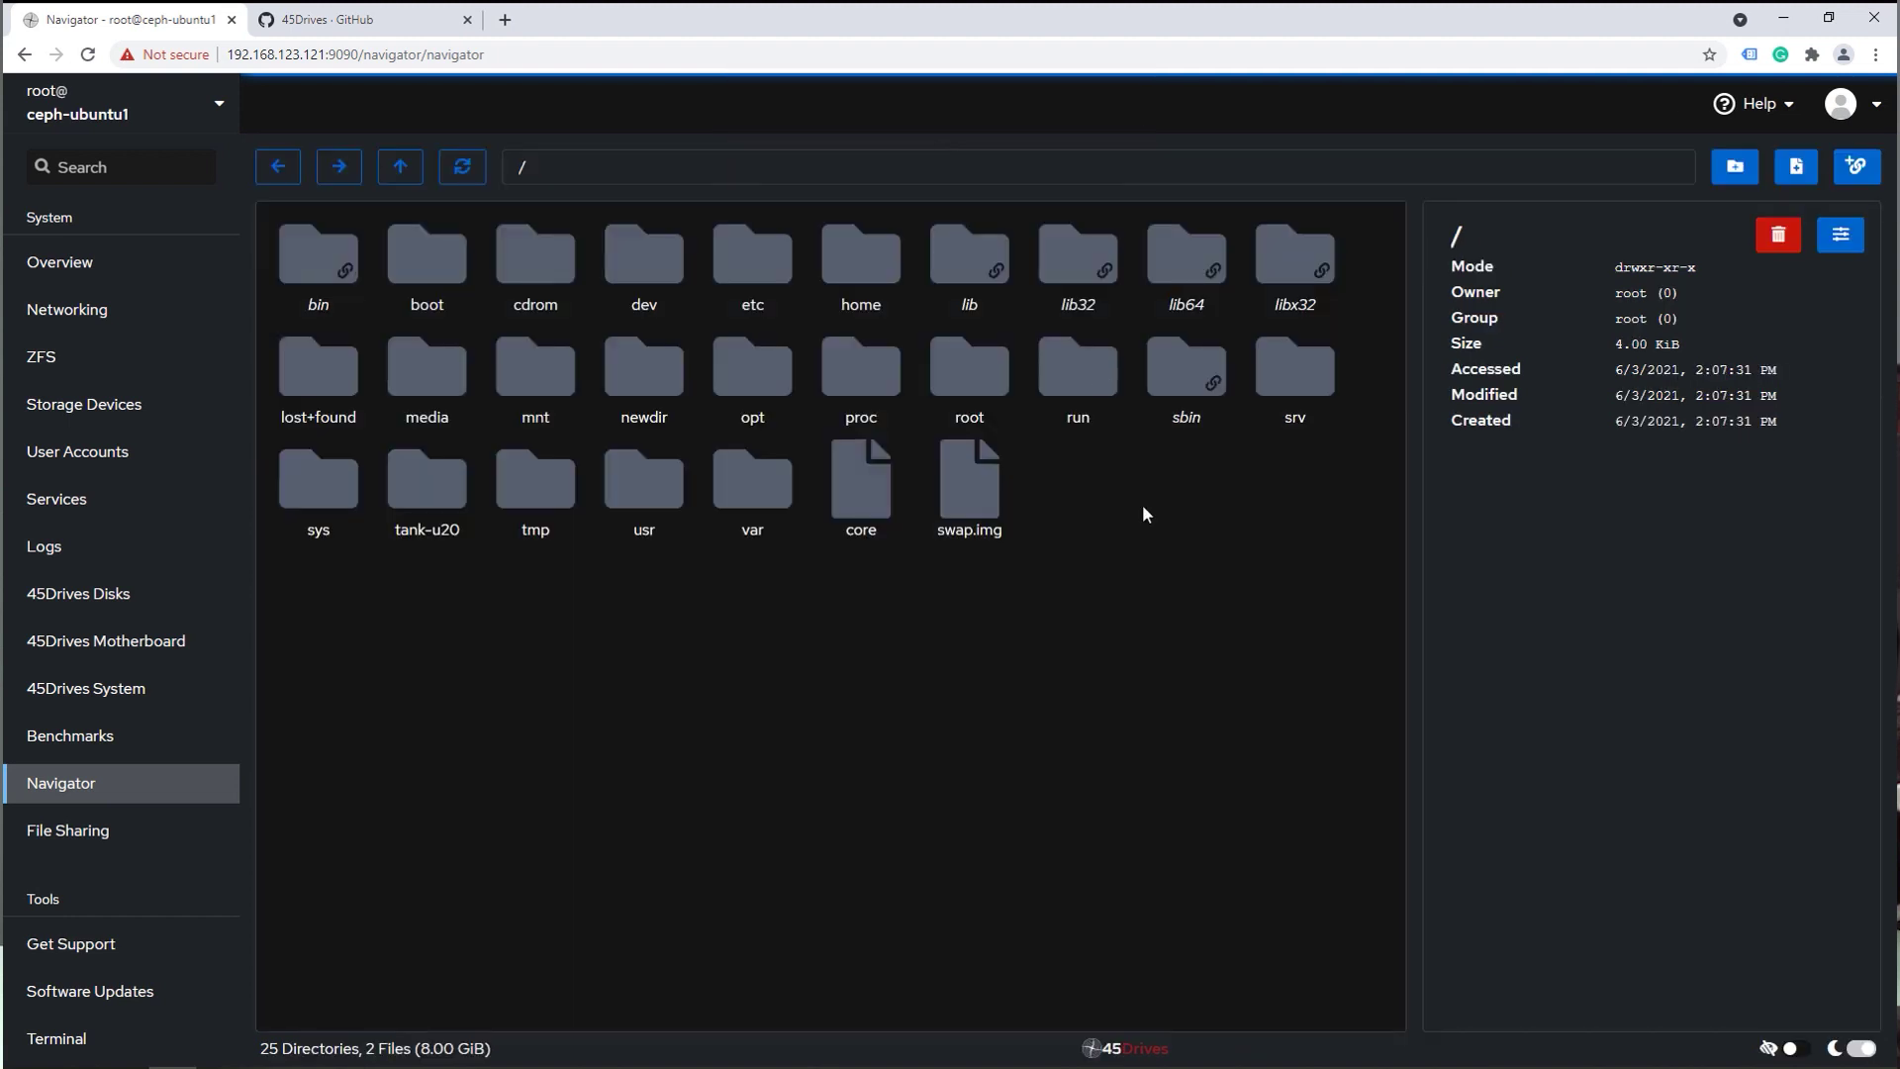